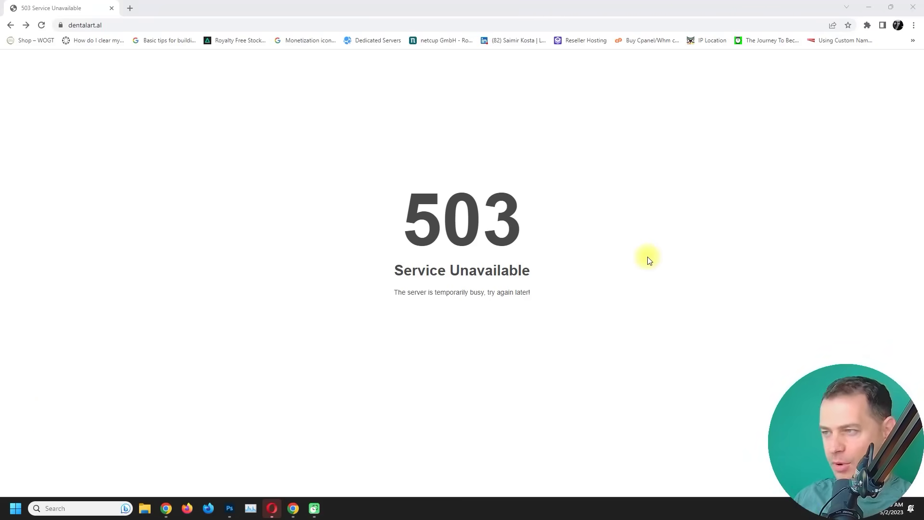
# Step: Bring the Chrome window with the 503 Service Unavailable page into focus
pyautogui.click(648, 260)
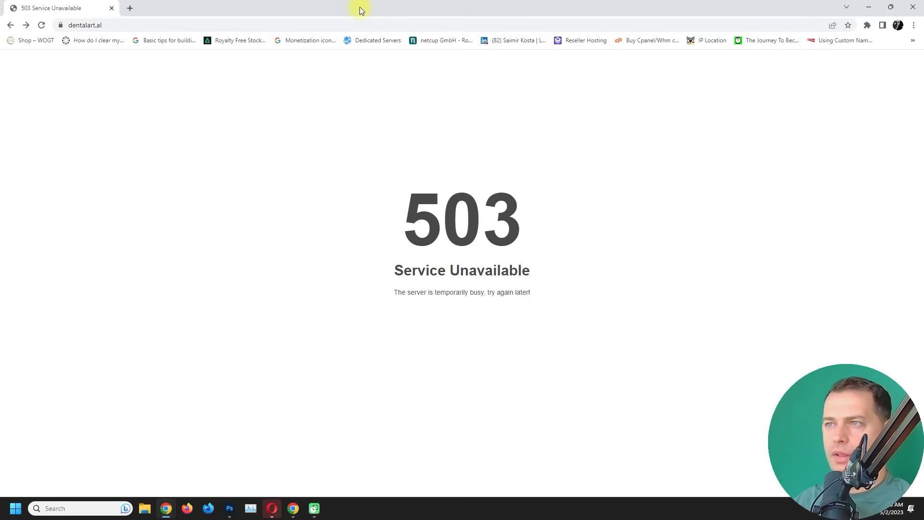
# Step: Place the 503 window beside cPanel, reload the tools page and open File Manager
pyautogui.moveTo(349, 8); pyautogui.dragTo(923, 145)
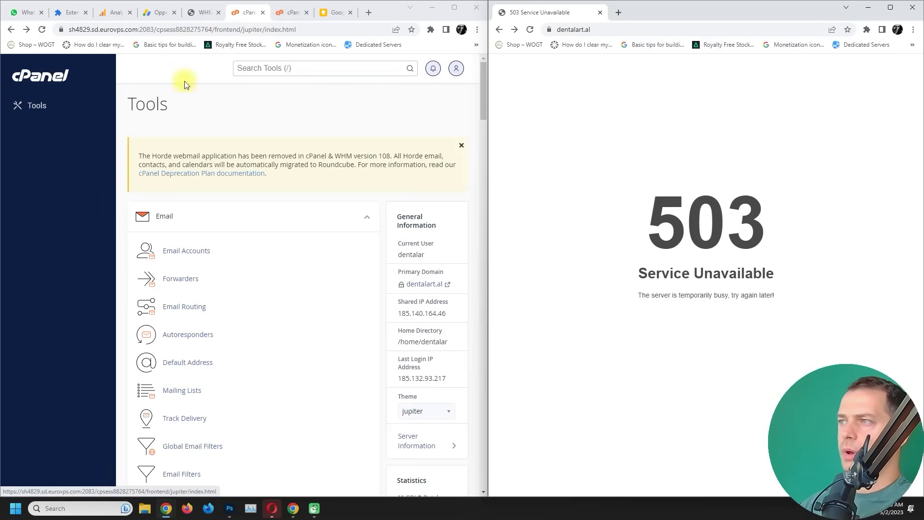
pyautogui.click(36, 76)
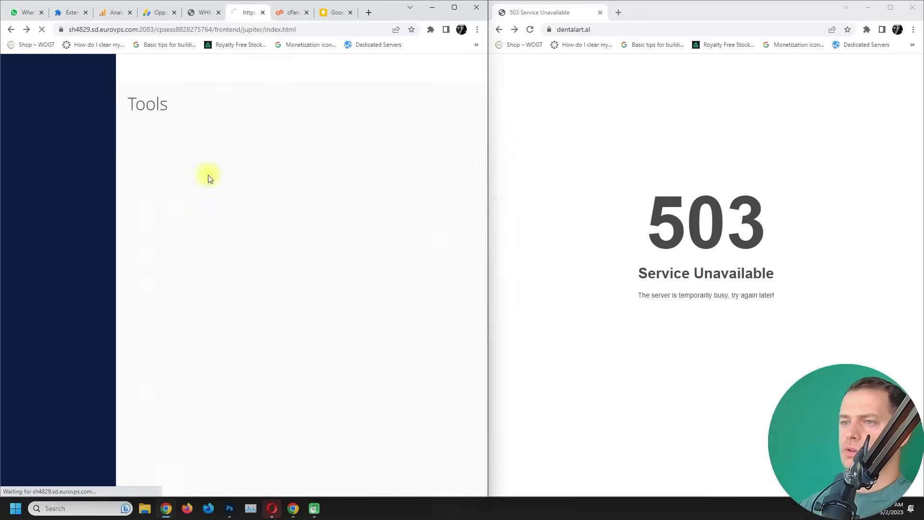
pyautogui.scroll(-3, 433, 217)
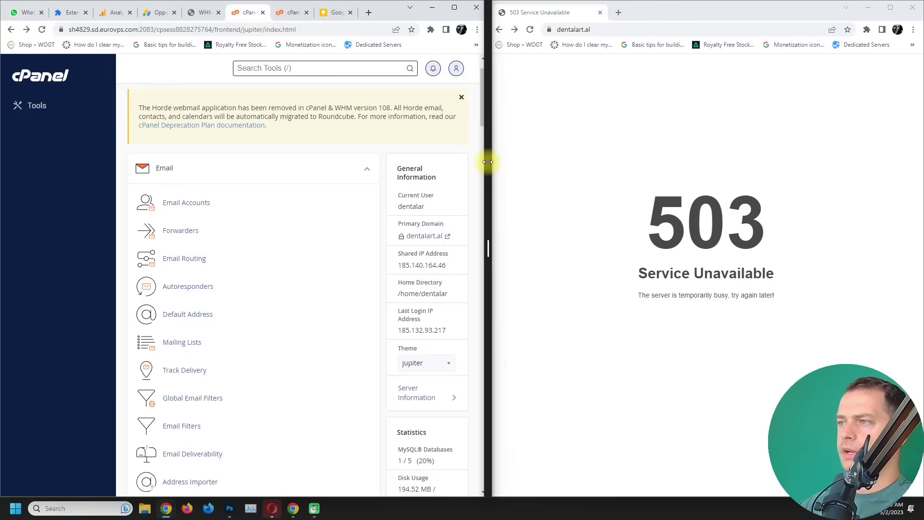
pyautogui.moveTo(489, 161); pyautogui.dragTo(563, 161)
pyautogui.scroll(-3, 217, 228)
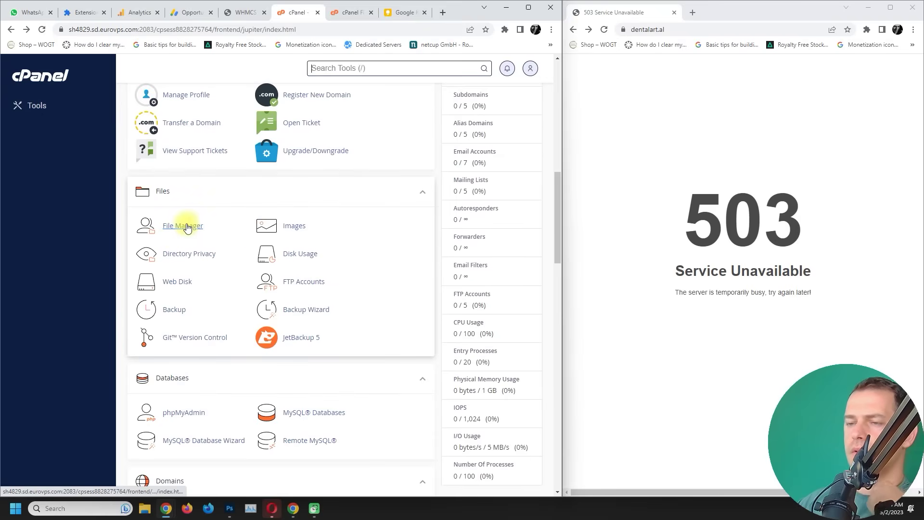
pyautogui.click(185, 227)
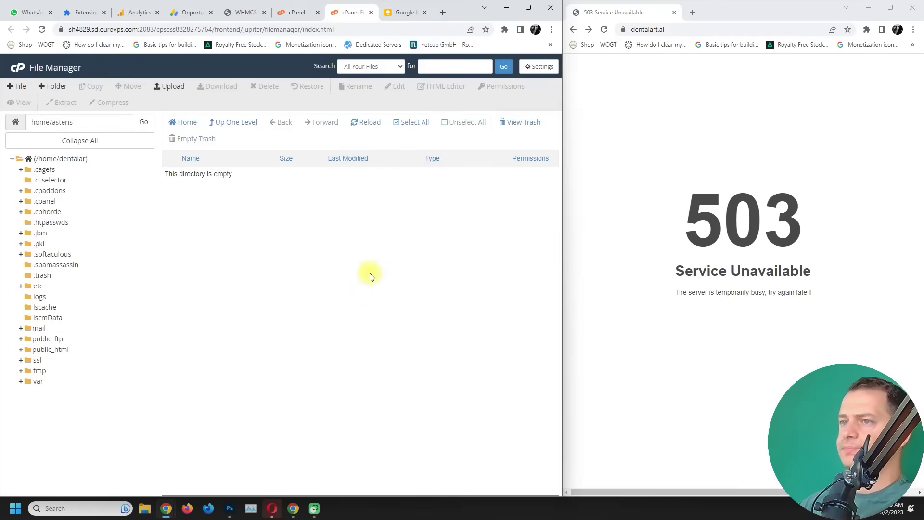
# Step: Open index.php from public_html in the cPanel code editor
pyautogui.click(48, 349)
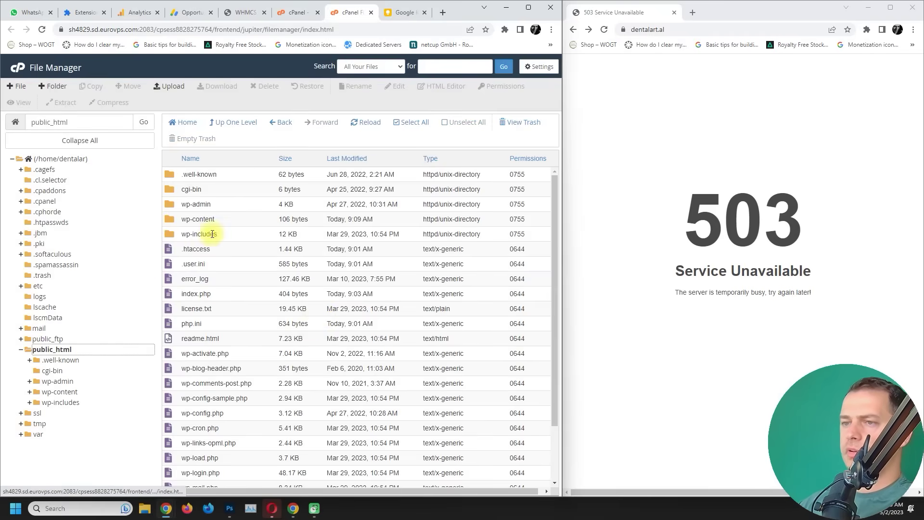
pyautogui.click(235, 248)
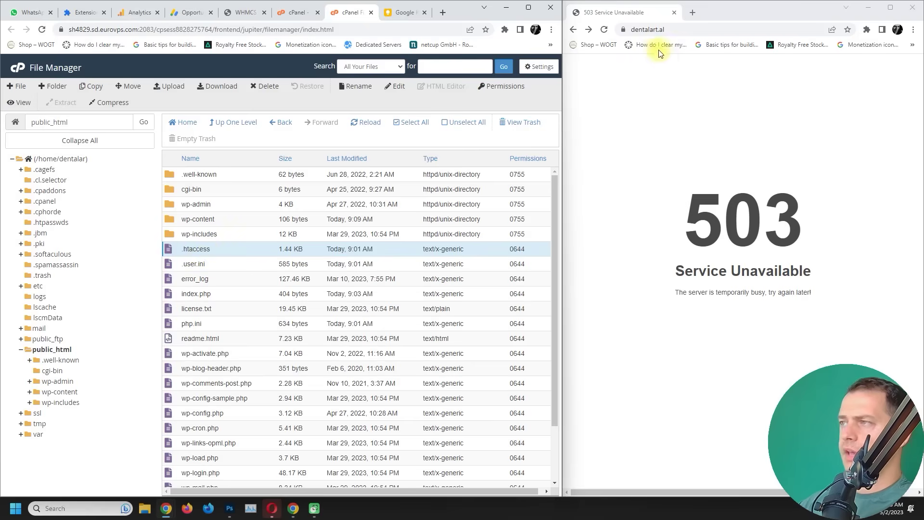
pyautogui.scroll(-1, 205, 294)
pyautogui.scroll(-1, 206, 296)
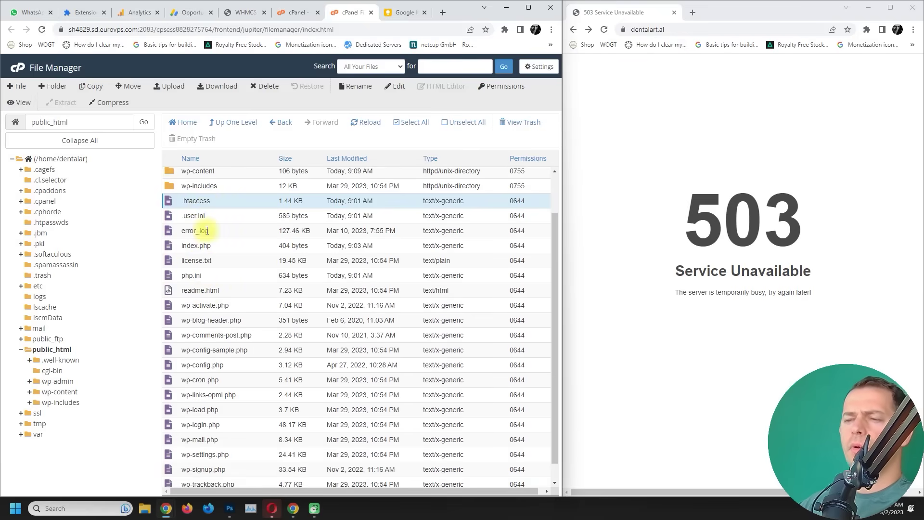
pyautogui.click(195, 247)
pyautogui.rightClick(195, 248)
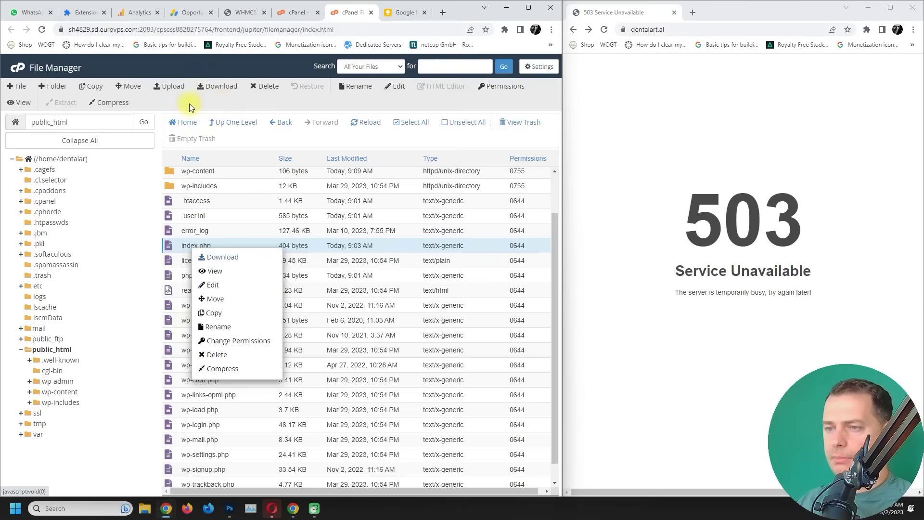
pyautogui.click(226, 286)
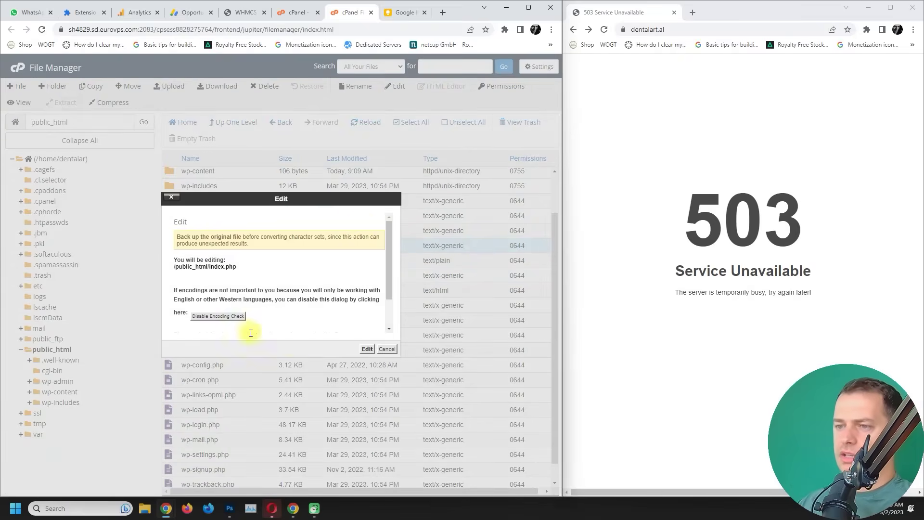
pyautogui.click(366, 351)
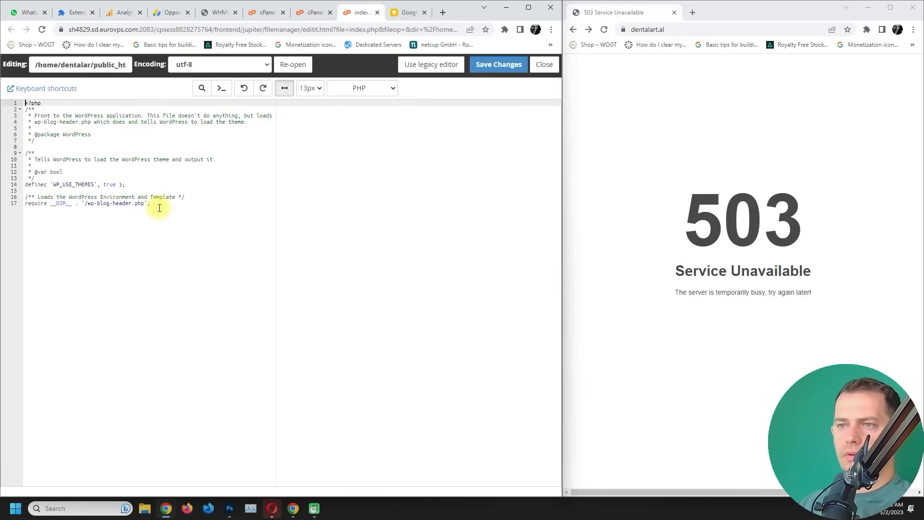
# Step: Replace index.php's code with 'testing my website if its online', save, and verify the site shows it
pyautogui.moveTo(159, 208); pyautogui.dragTo(25, 103)
pyautogui.hotkey('ctrl', 'c')
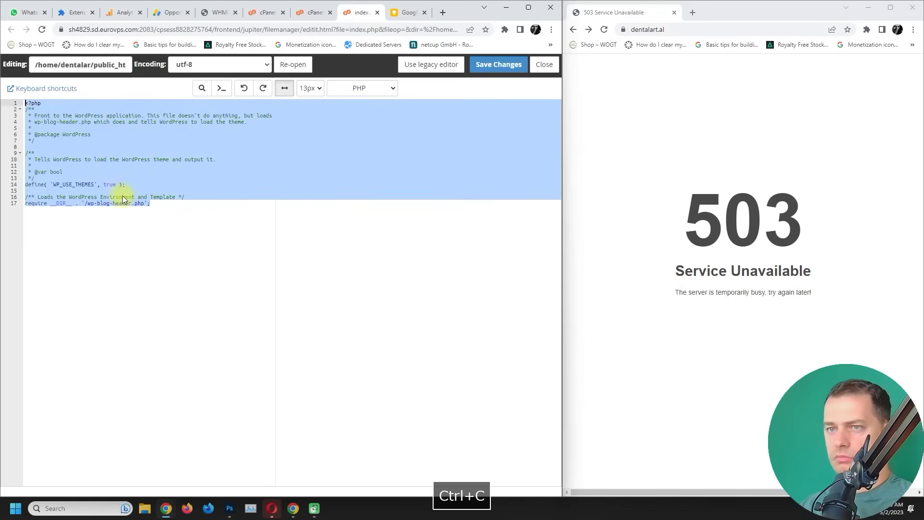
pyautogui.hotkey('ctrl', 'x')
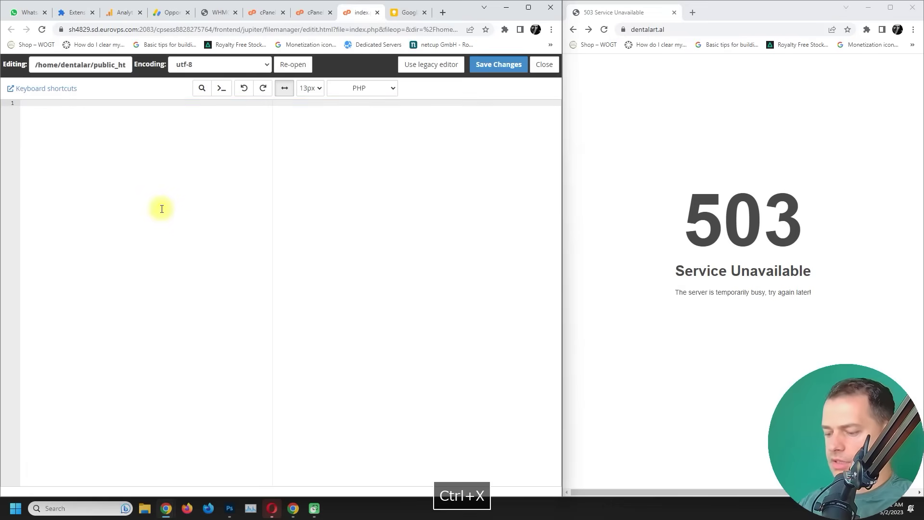
pyautogui.write('te')
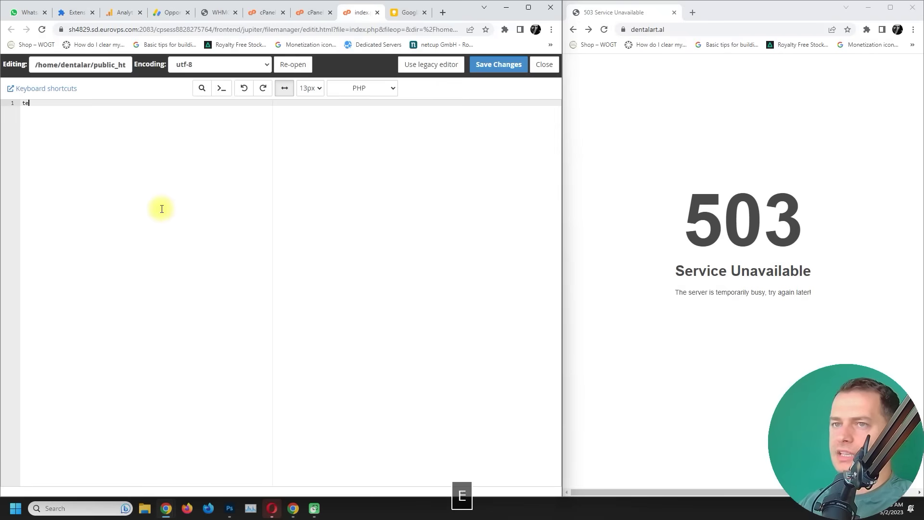
pyautogui.write('sting my web')
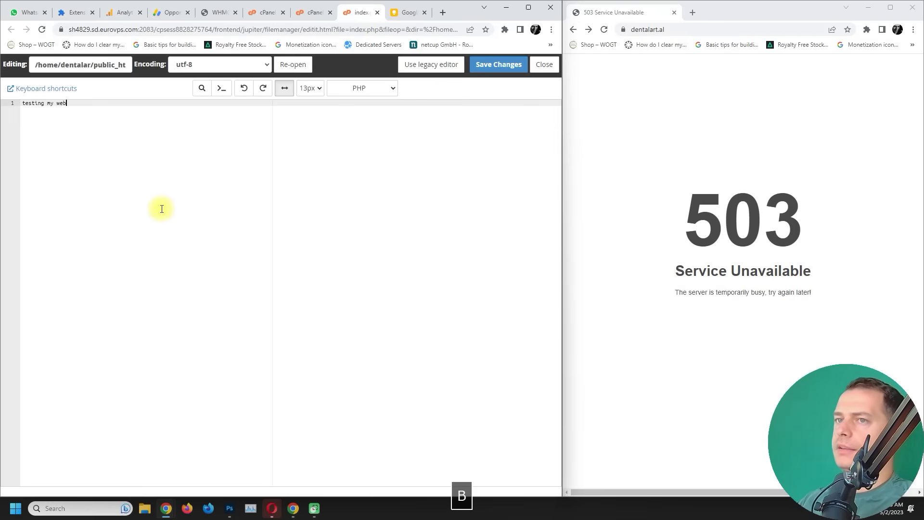
pyautogui.write(' t')
pyautogui.write(' its ')
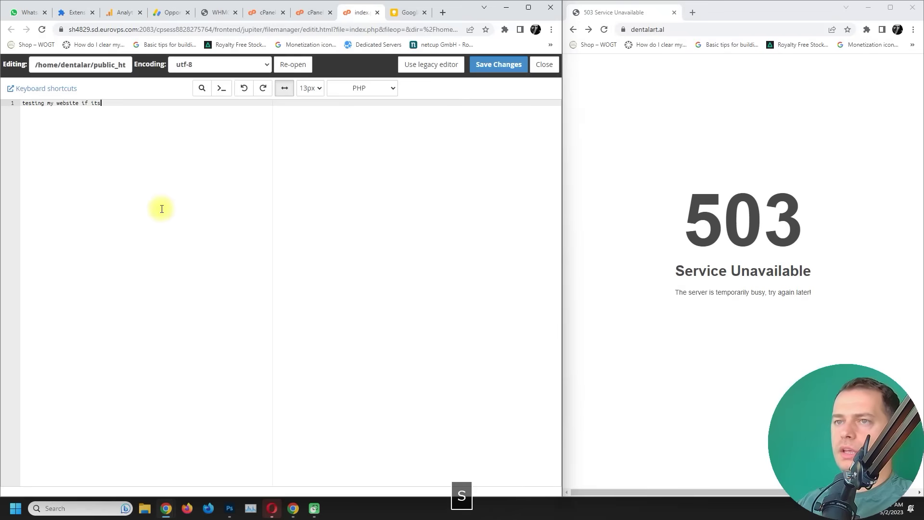
pyautogui.write('onl')
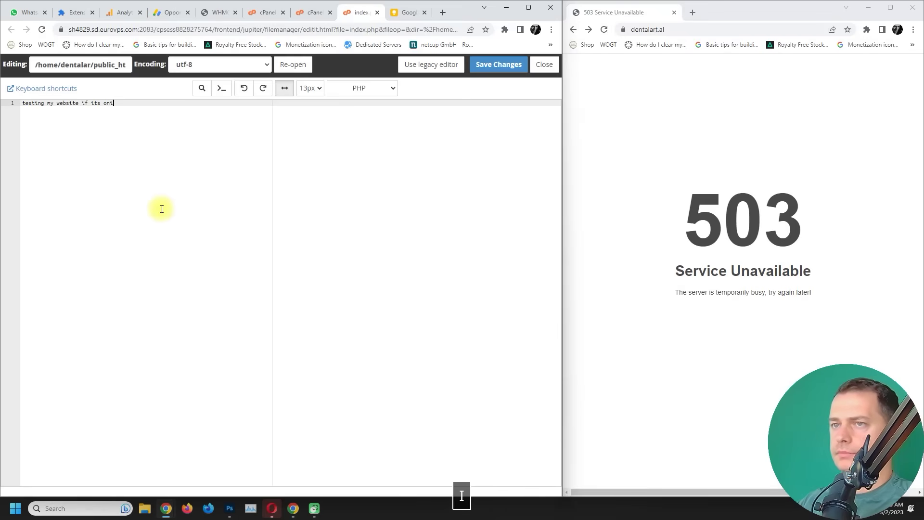
pyautogui.press('BackSpace')
pyautogui.write('line')
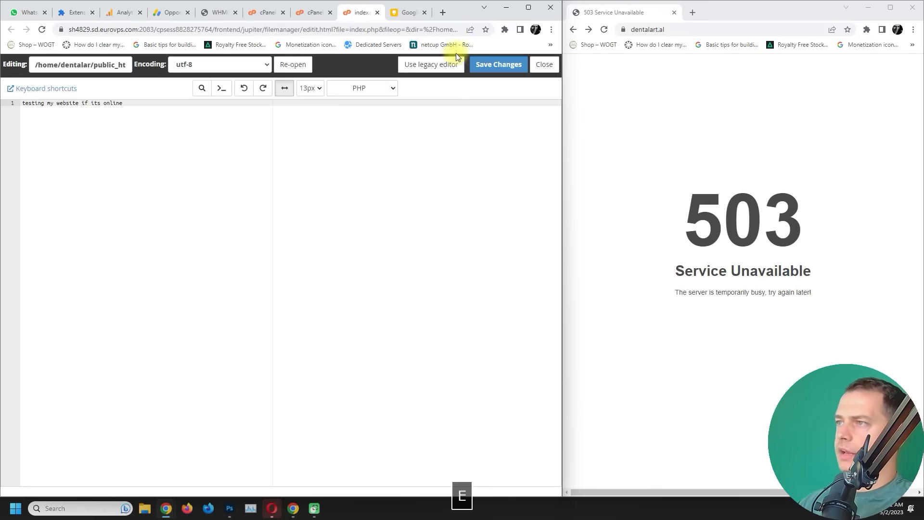
pyautogui.click(498, 65)
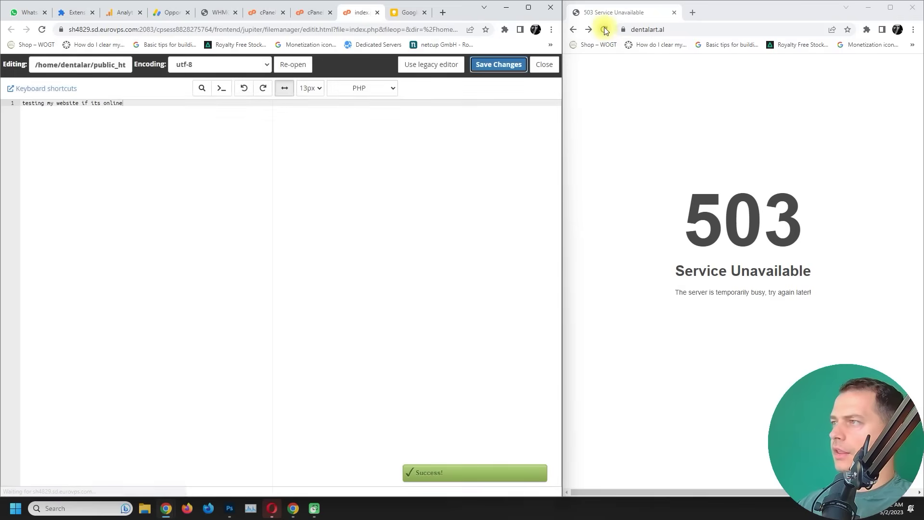
pyautogui.click(606, 30)
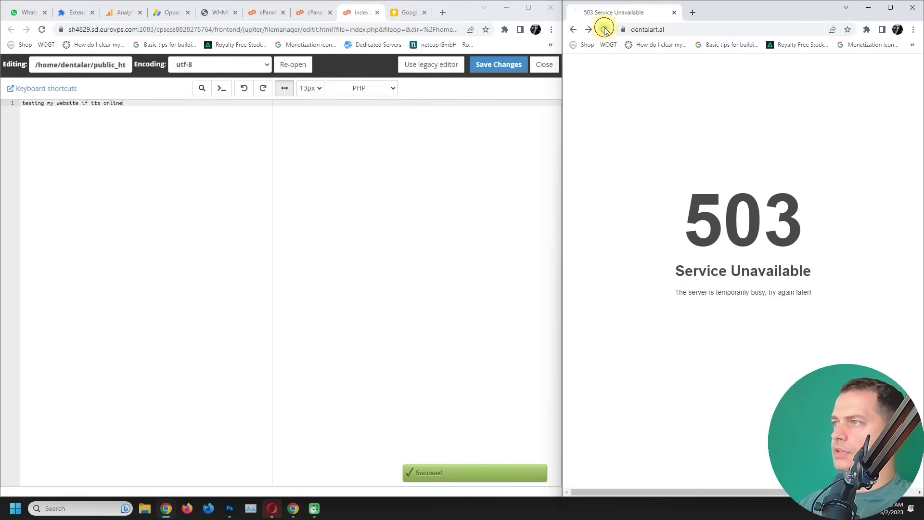
pyautogui.moveTo(700, 67); pyautogui.dragTo(564, 70)
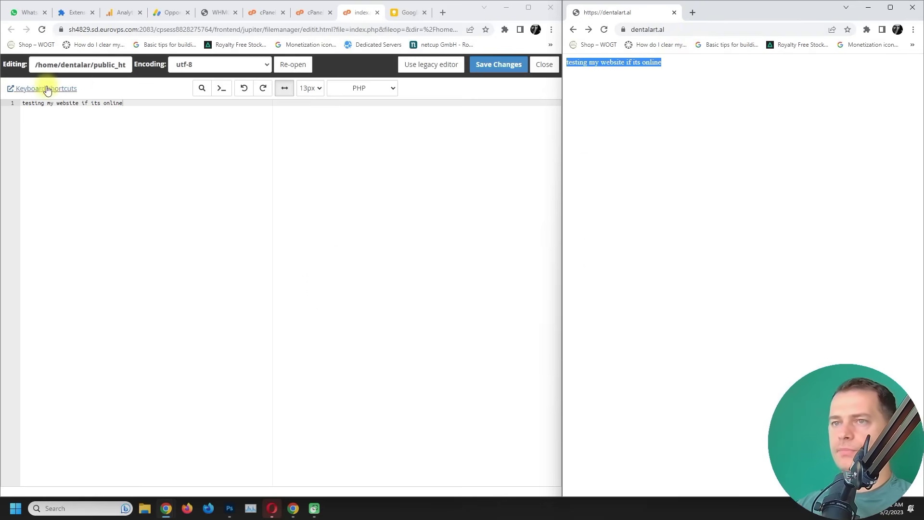
pyautogui.click(138, 106)
pyautogui.hotkey('ctrl', 'a')
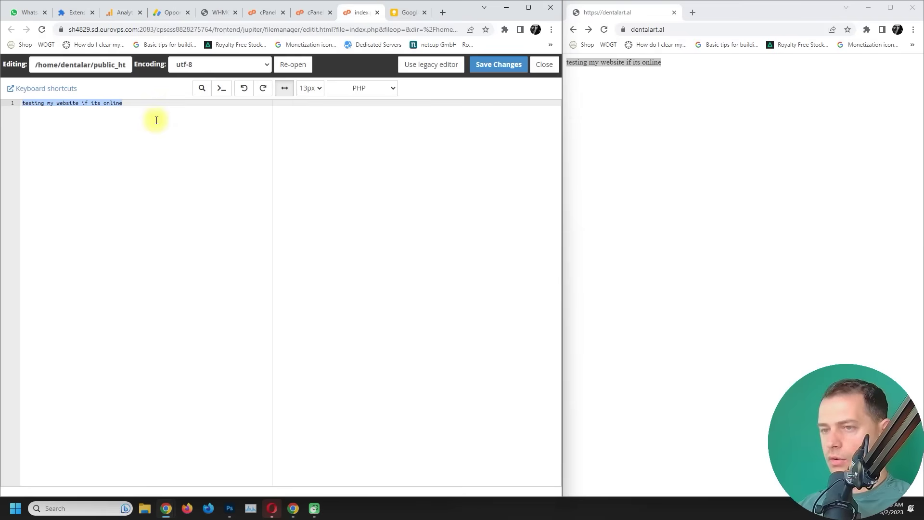
pyautogui.hotkey('ctrl', 'v')
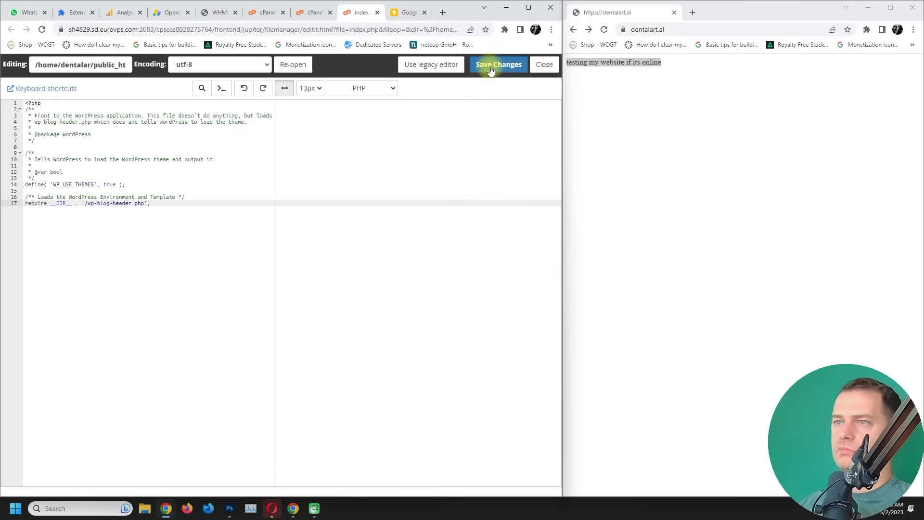
pyautogui.click(490, 70)
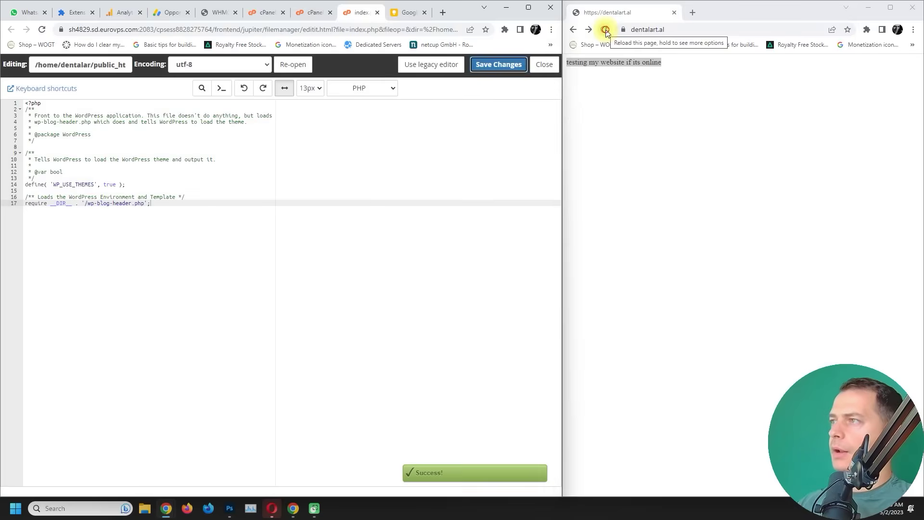
pyautogui.click(604, 30)
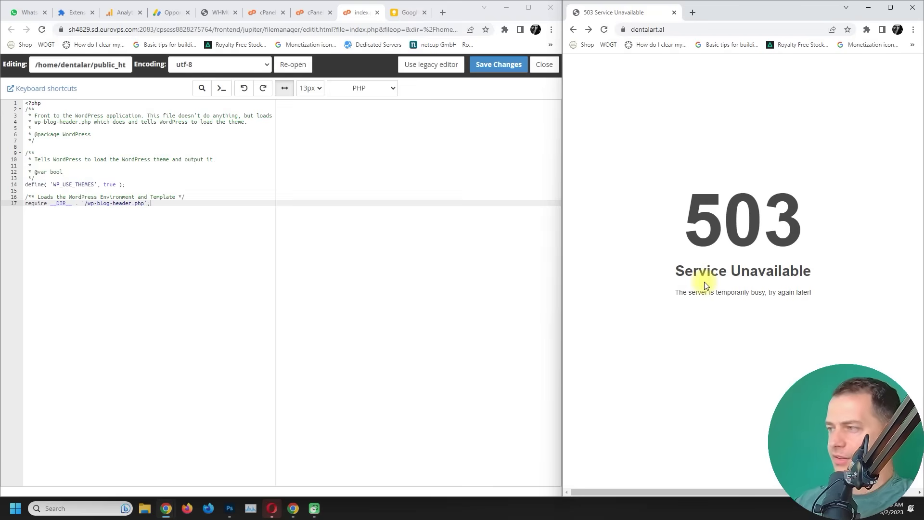
pyautogui.moveTo(765, 292); pyautogui.dragTo(717, 292)
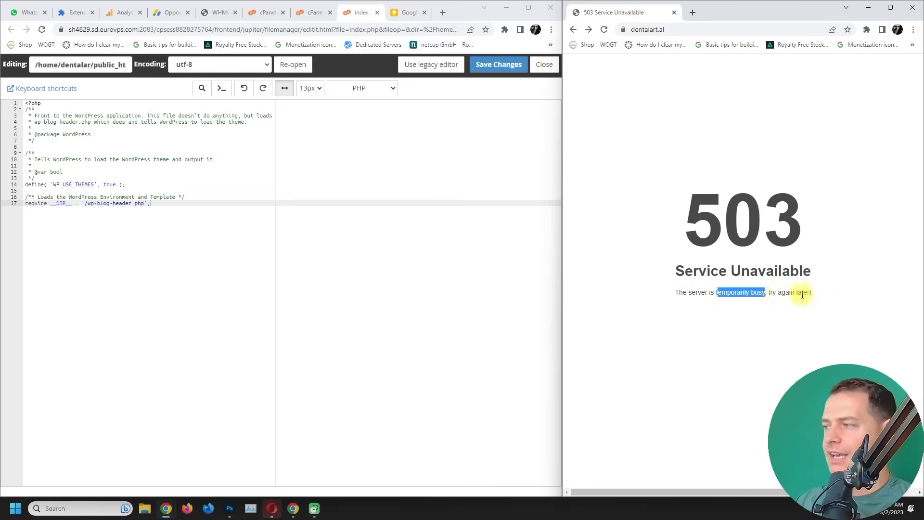
pyautogui.moveTo(810, 293); pyautogui.dragTo(616, 305)
pyautogui.click(659, 341)
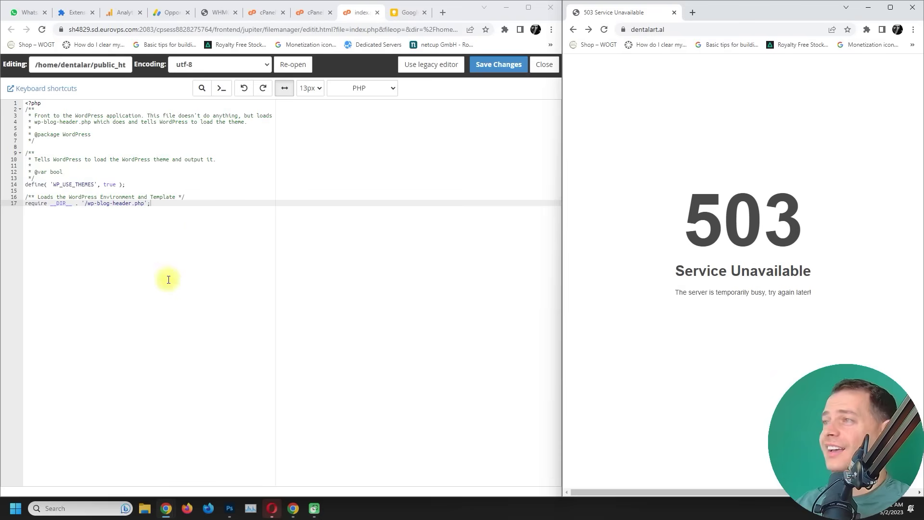
pyautogui.click(546, 66)
pyautogui.scroll(1, 217, 199)
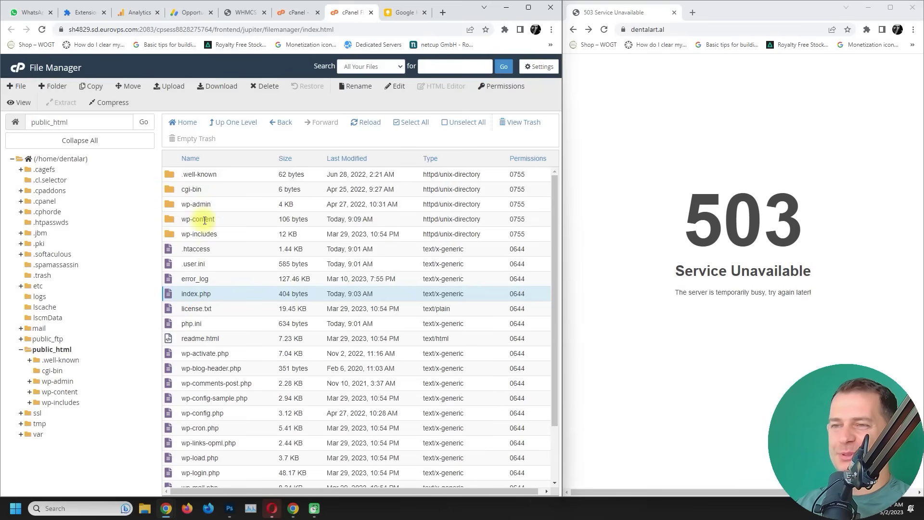
# Step: Open the wp-content folder in public_html
pyautogui.doubleClick(170, 219)
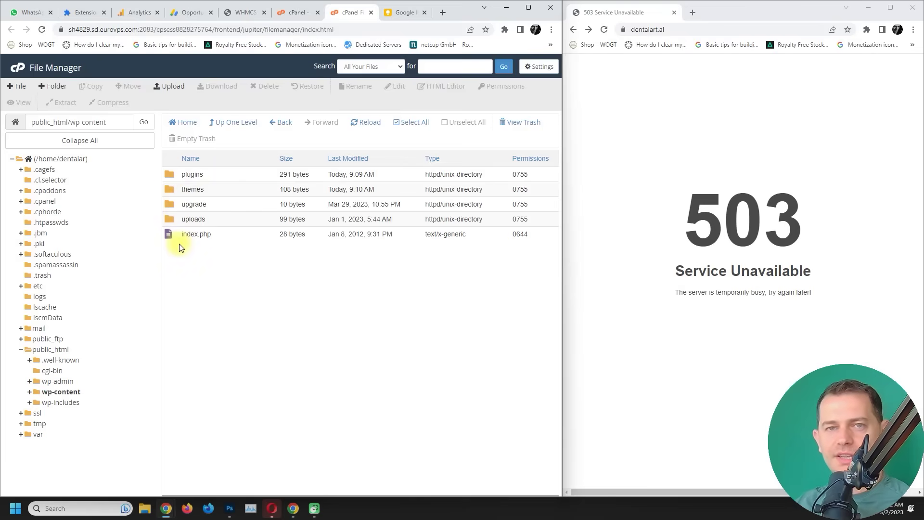
# Step: Rename the plugins folder to plugins-1 and reload the site, which still shows 503
pyautogui.click(195, 185)
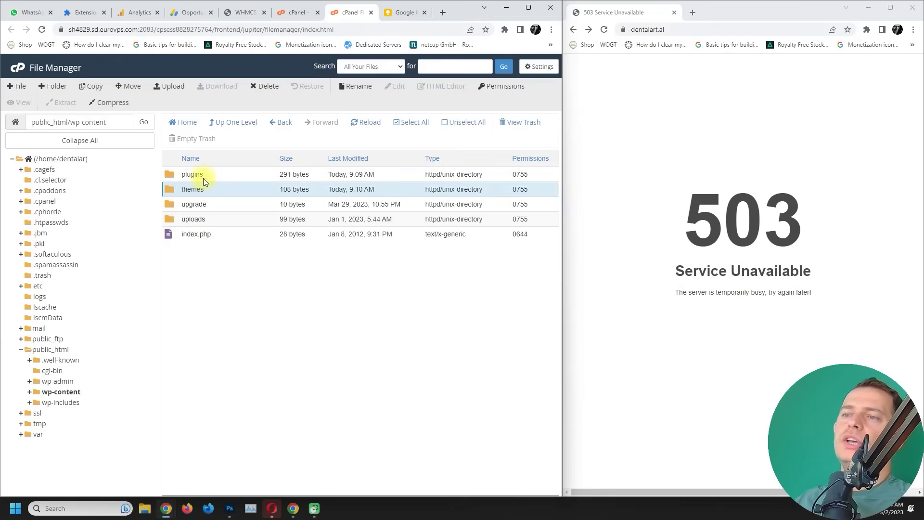
pyautogui.rightClick(199, 174)
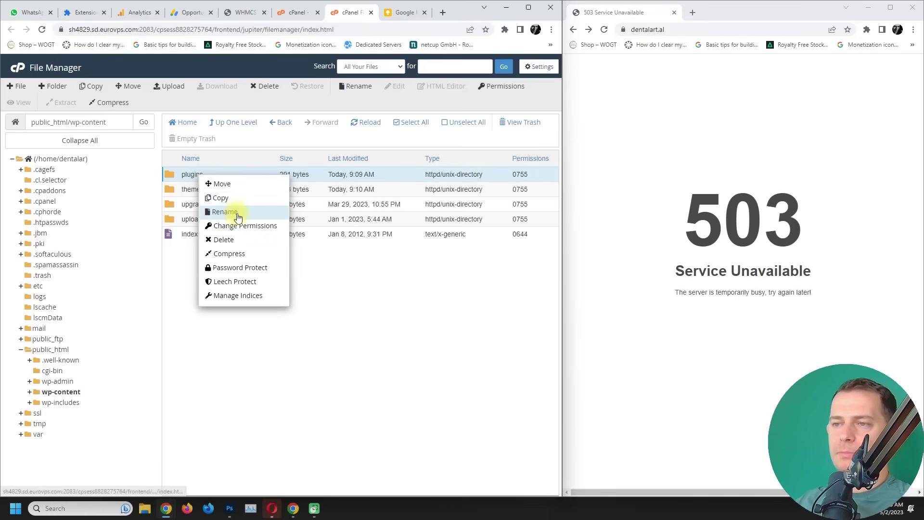
pyautogui.click(231, 214)
pyautogui.write('-1')
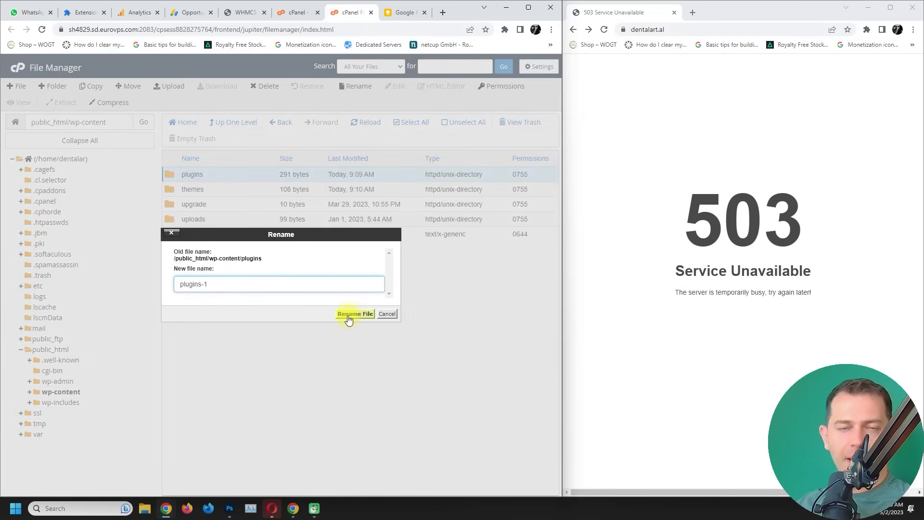
pyautogui.click(347, 315)
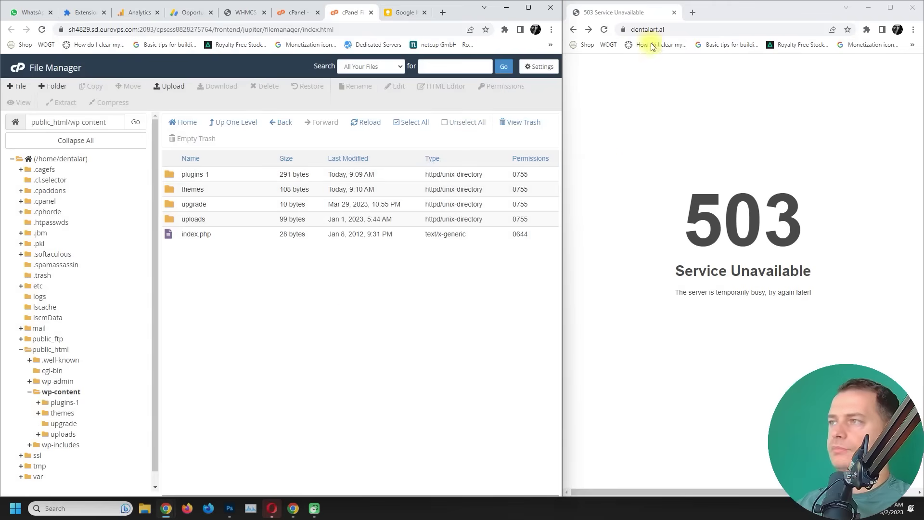
pyautogui.click(603, 29)
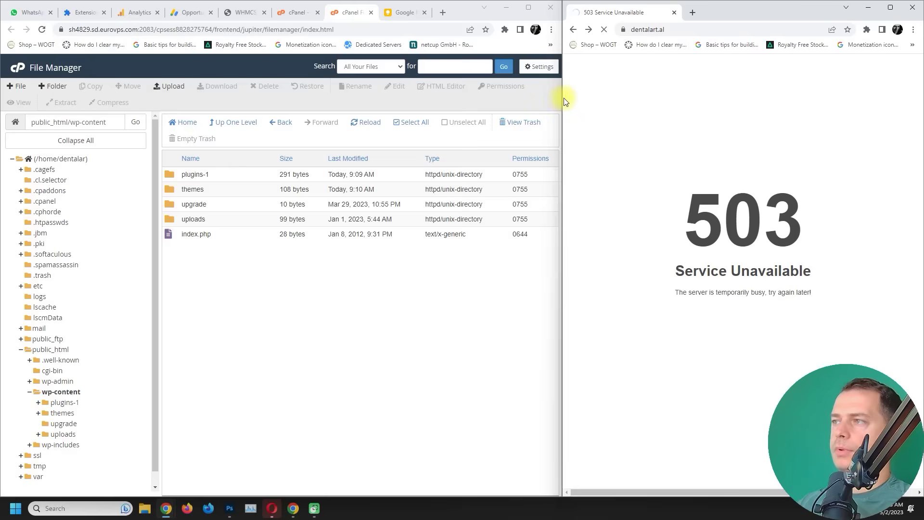
# Step: Start renaming plugins-1 back by removing the -1 suffix
pyautogui.moveTo(564, 102); pyautogui.dragTo(541, 98)
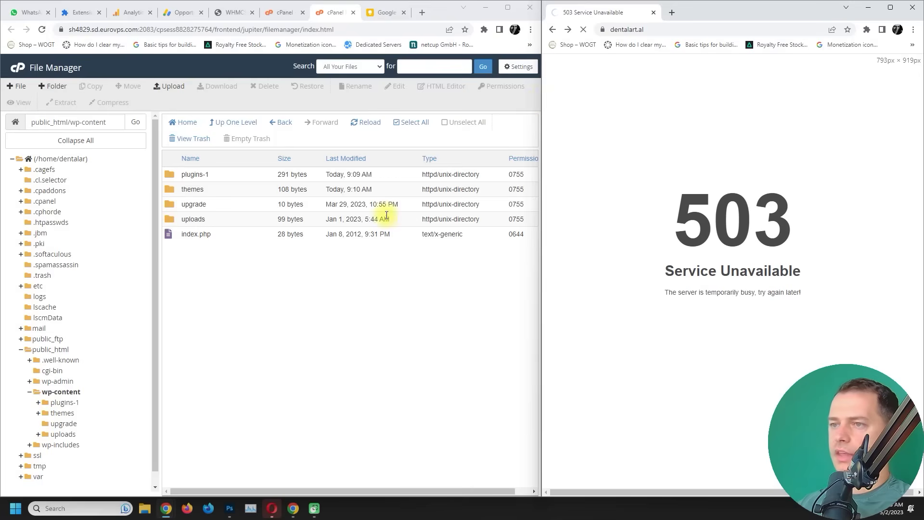
pyautogui.rightClick(209, 177)
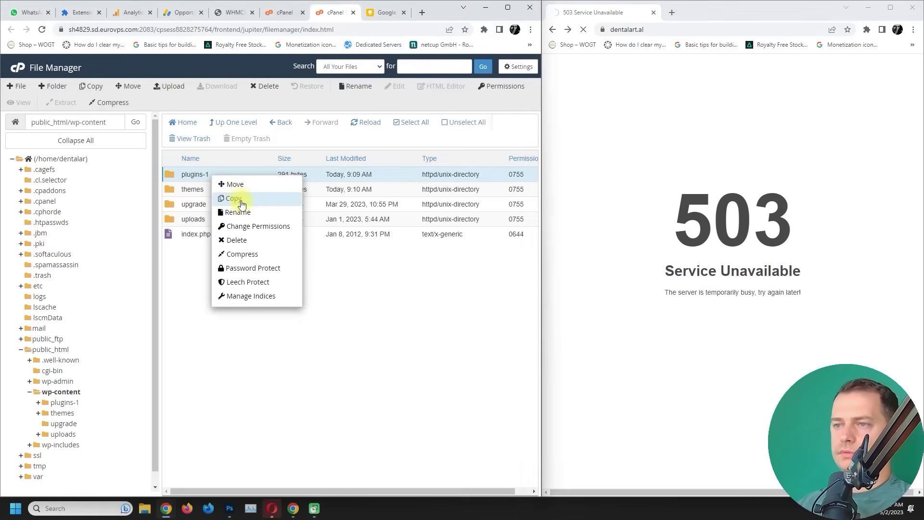
pyautogui.click(249, 214)
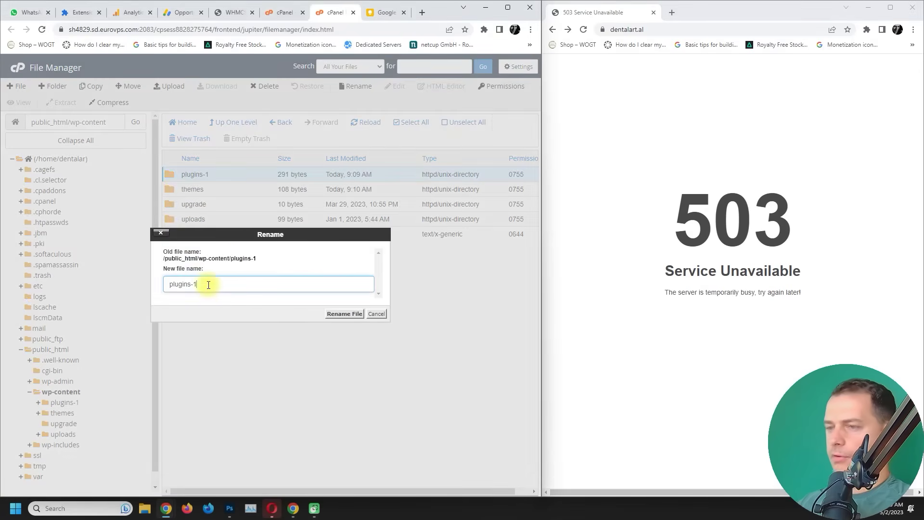
pyautogui.press('BackSpace')
pyautogui.press('BackSpace')
# Step: Restore the name plugins, rename themes to themes-1 and reload the site, which no longer shows 503
pyautogui.click(339, 319)
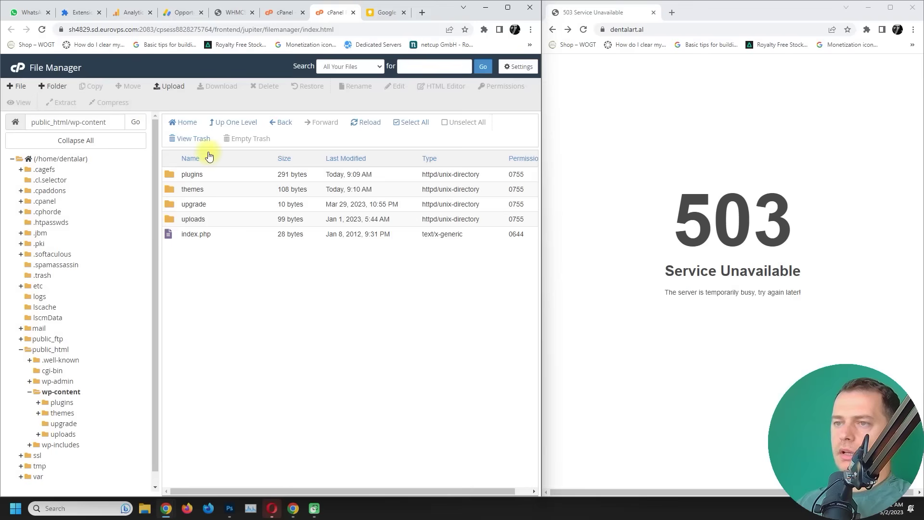
pyautogui.click(190, 190)
pyautogui.rightClick(201, 192)
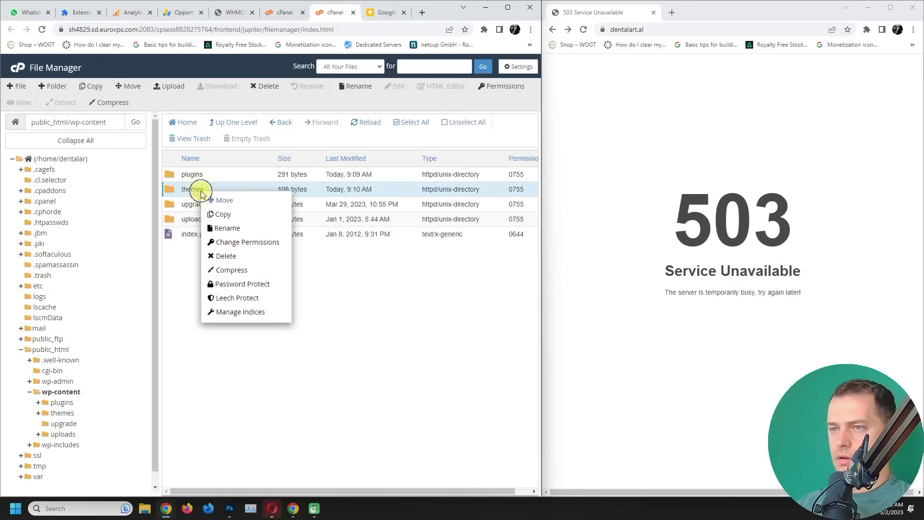
pyautogui.click(237, 229)
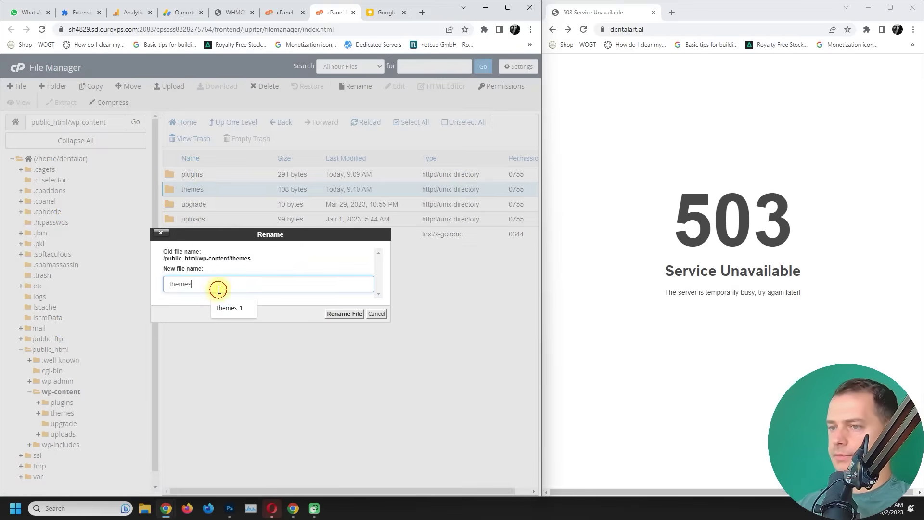
pyautogui.write('-1')
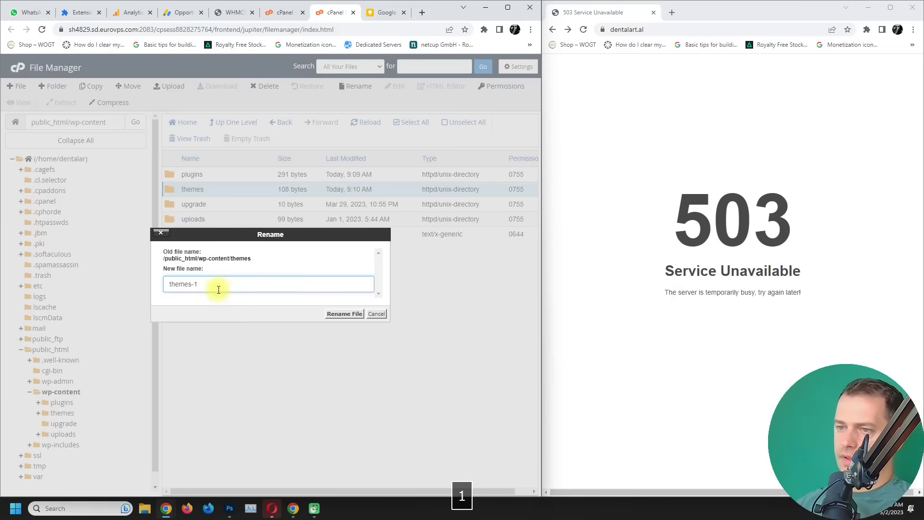
pyautogui.click(335, 314)
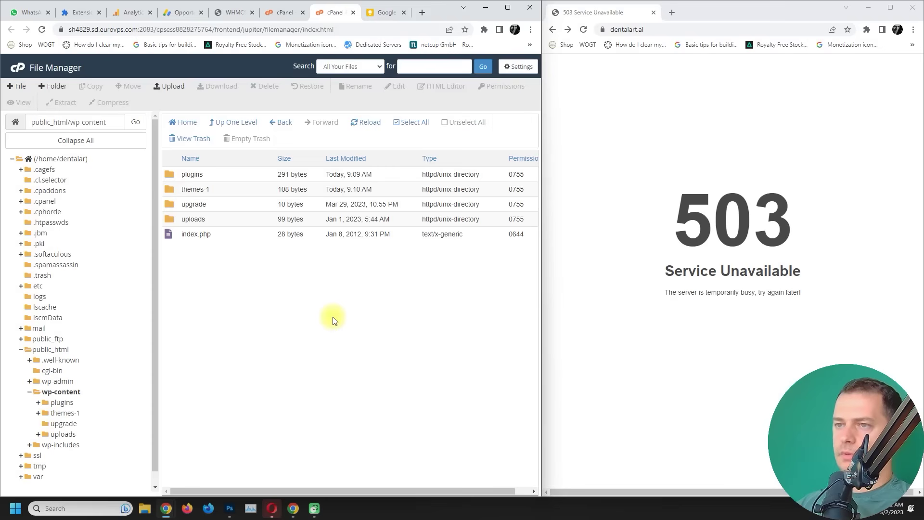
pyautogui.click(584, 29)
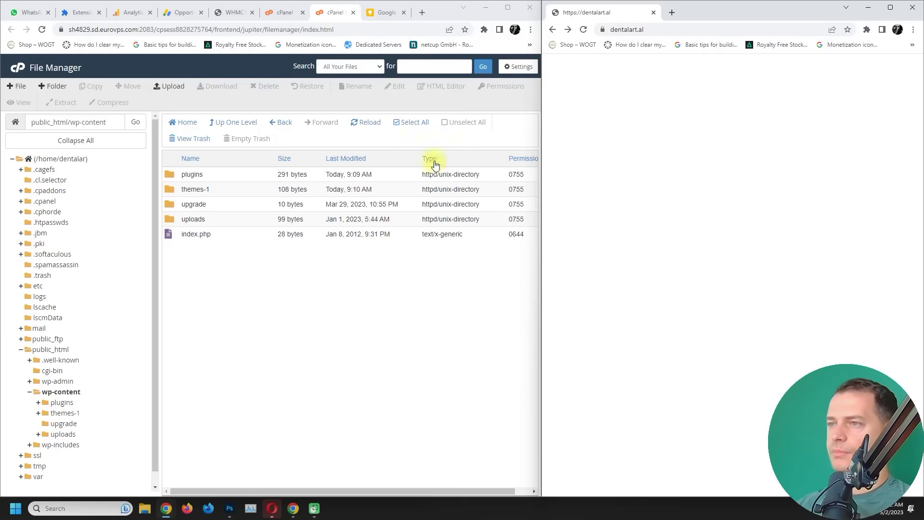
# Step: Rename themes-1 back to themes
pyautogui.rightClick(186, 190)
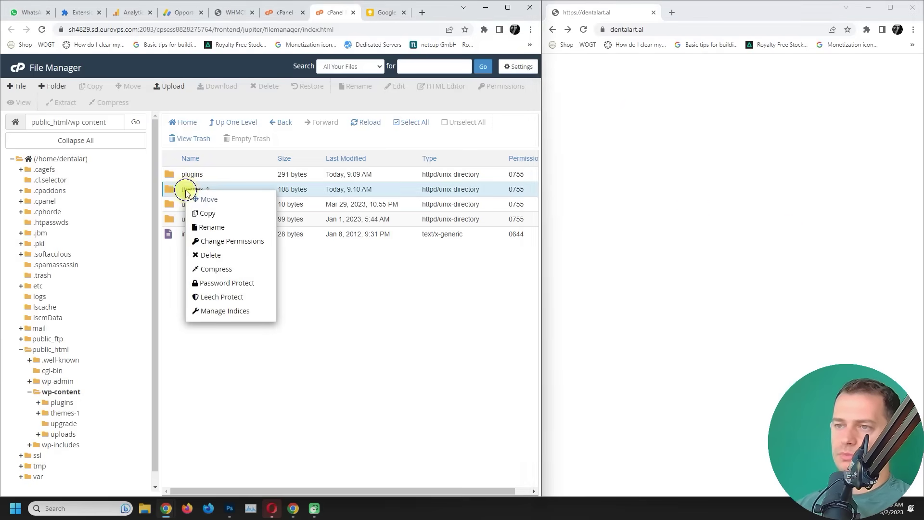
pyautogui.click(218, 227)
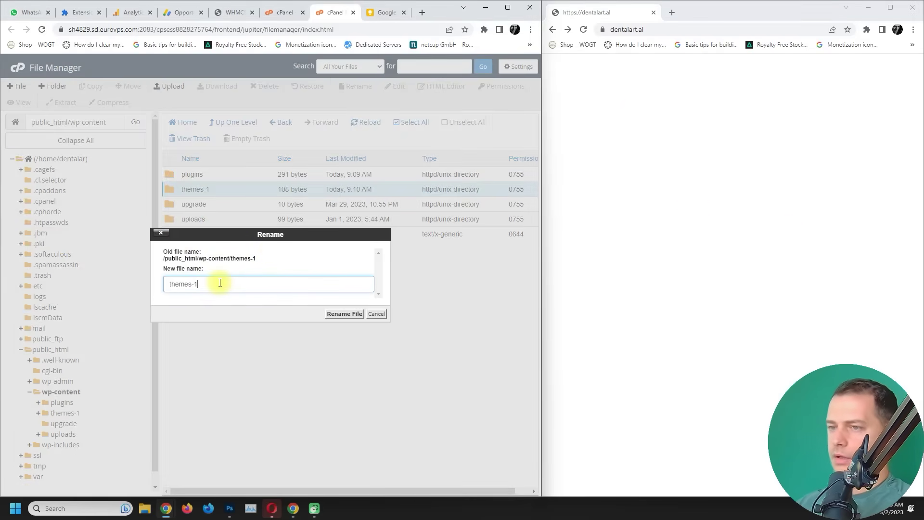
pyautogui.press('BackSpace')
pyautogui.press('BackSpace')
pyautogui.click(343, 315)
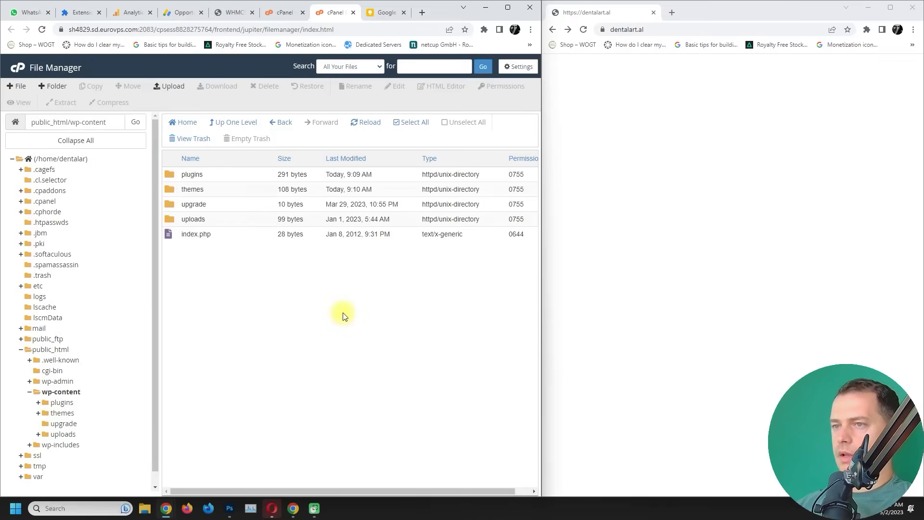
# Step: Open the themes folder, select denticare and reload the dentalart.al site
pyautogui.doubleClick(176, 188)
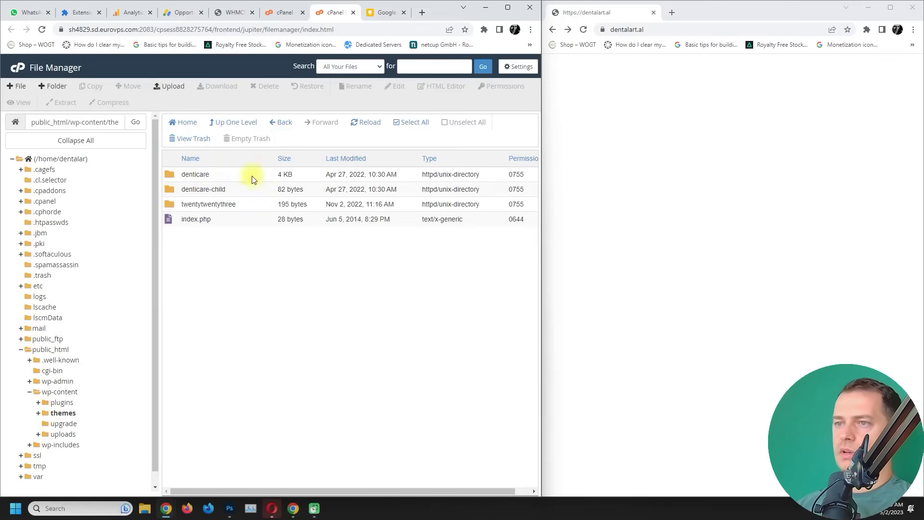
pyautogui.click(181, 178)
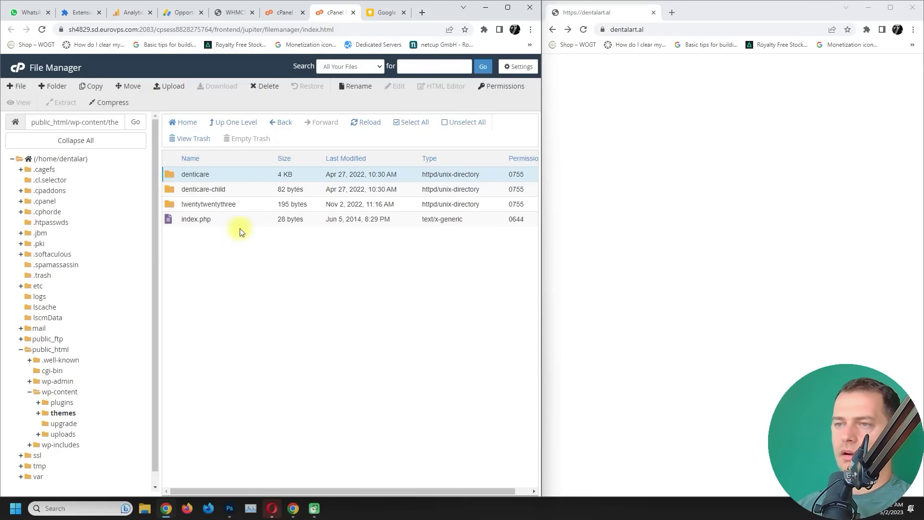
pyautogui.click(655, 29)
pyautogui.click(584, 29)
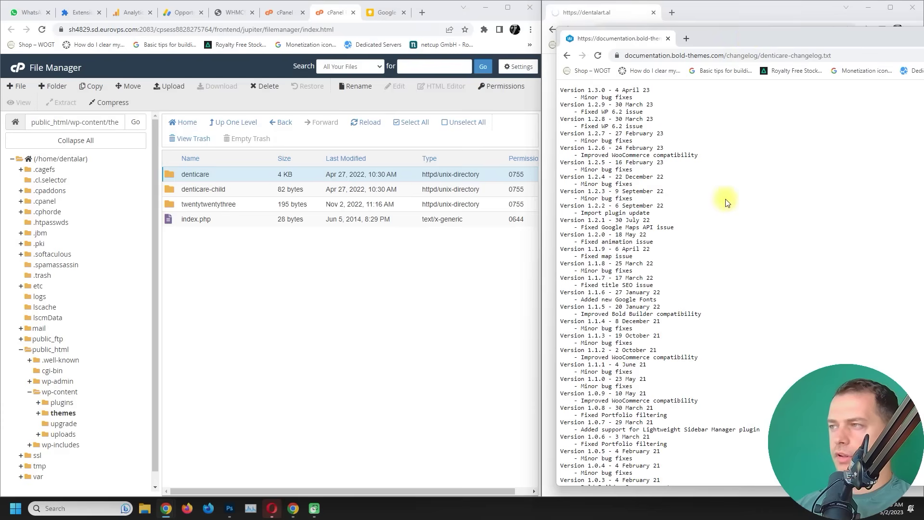
pyautogui.click(171, 177)
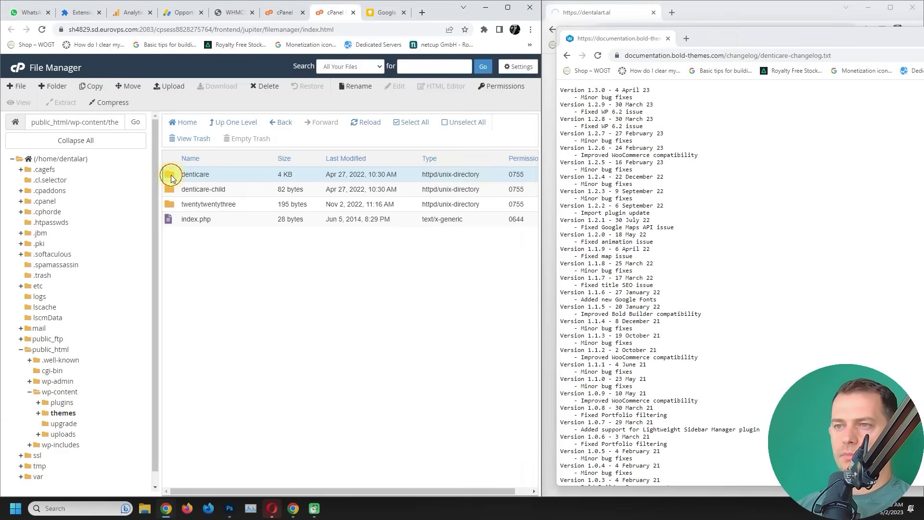
# Step: View denticare's style.css and highlight the installed version 1.1.9 line
pyautogui.doubleClick(171, 177)
pyautogui.scroll(-5, 227, 310)
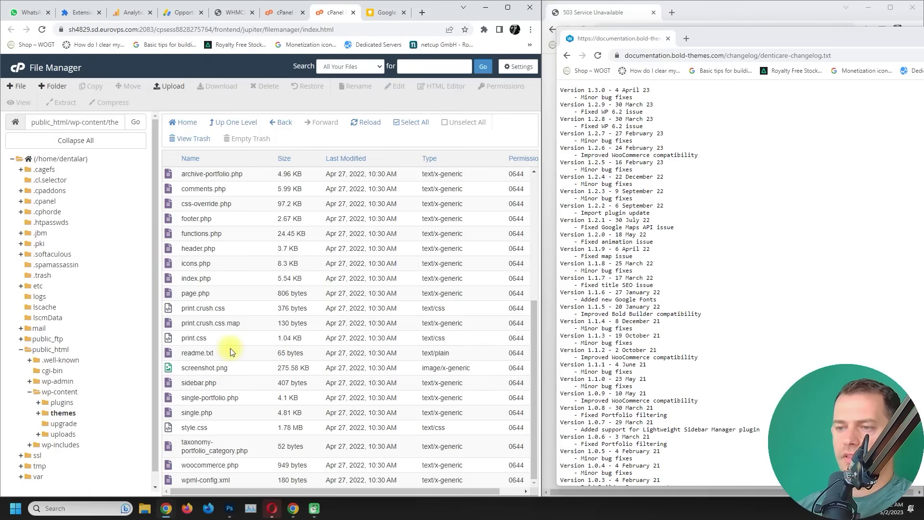
pyautogui.click(193, 426)
pyautogui.rightClick(194, 431)
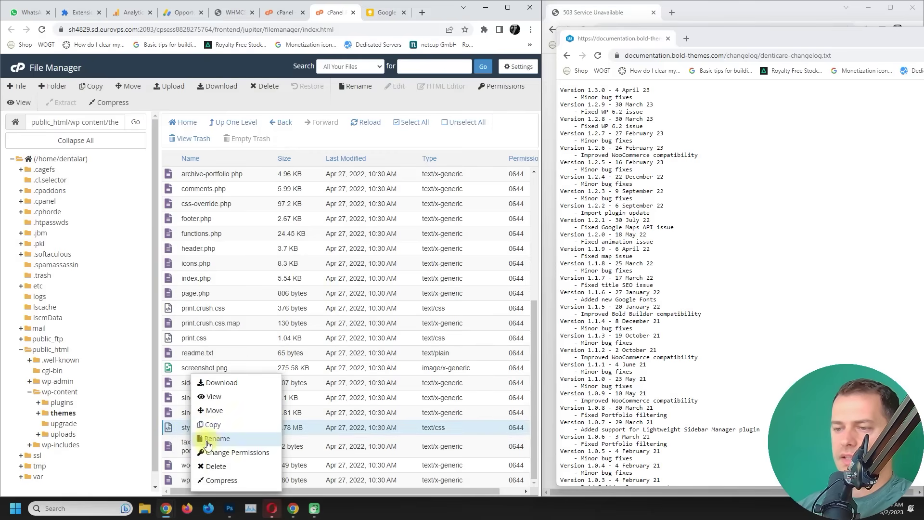
pyautogui.click(231, 403)
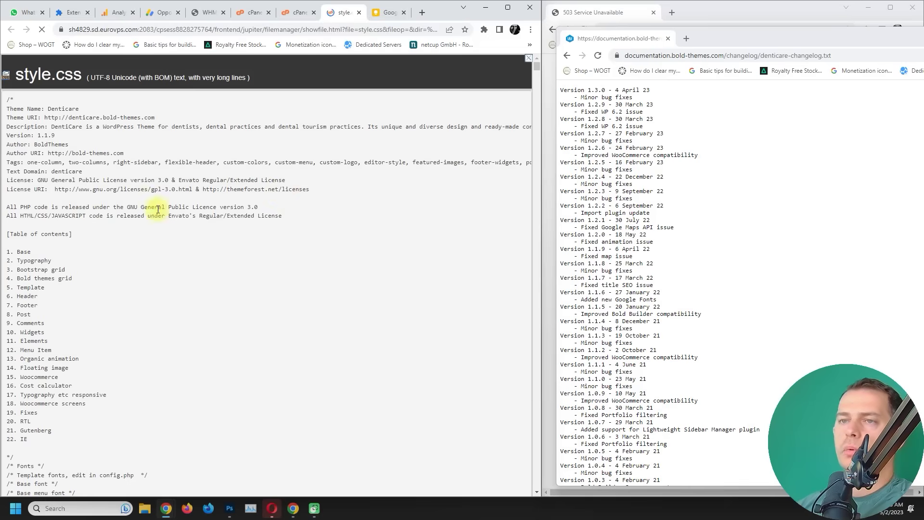
pyautogui.moveTo(7, 138); pyautogui.dragTo(63, 137)
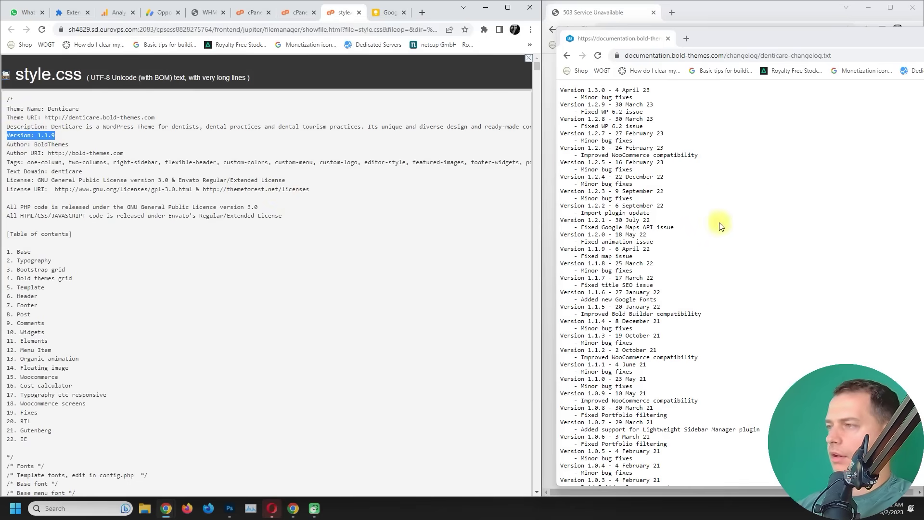
# Step: Highlight the changelog's latest entry 1.3.0 and return to the File Manager
pyautogui.click(619, 211)
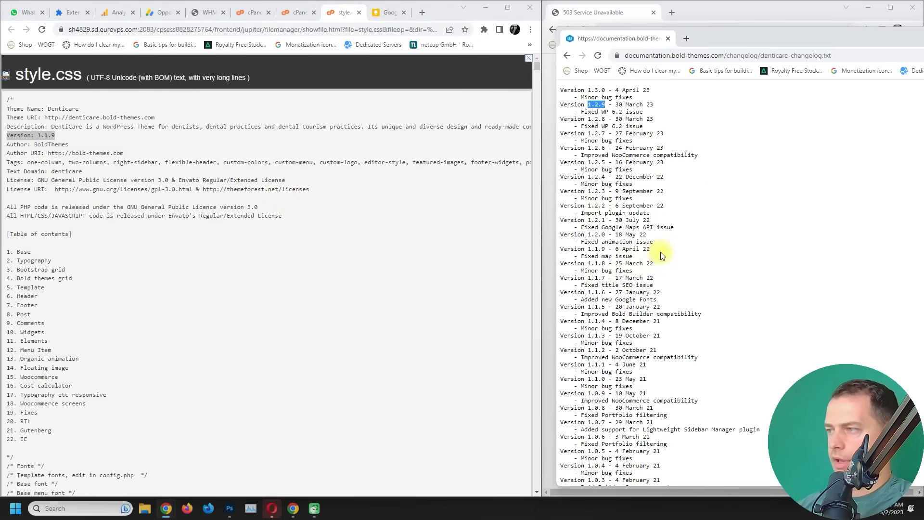
pyautogui.moveTo(656, 248)
pyautogui.mouseDown()
pyautogui.moveTo(671, 250)
pyautogui.moveTo(556, 251)
pyautogui.mouseUp()
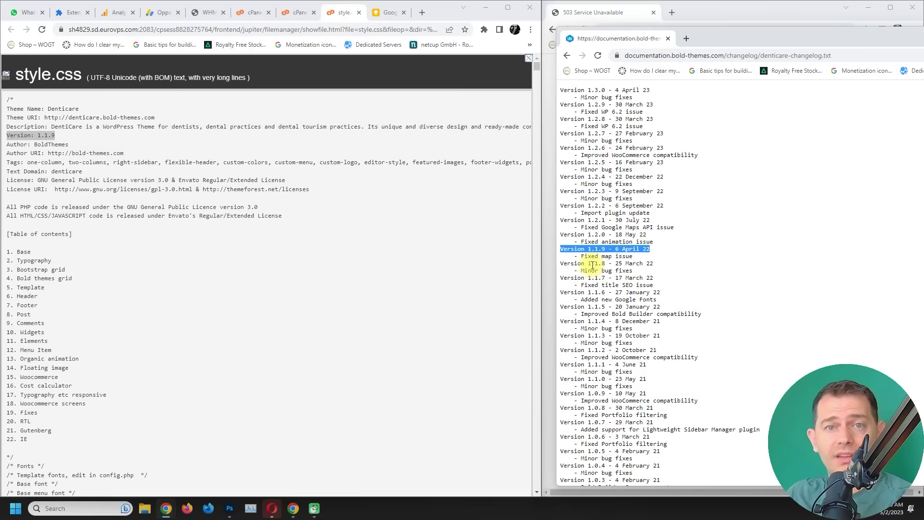
pyautogui.moveTo(650, 89); pyautogui.dragTo(559, 90)
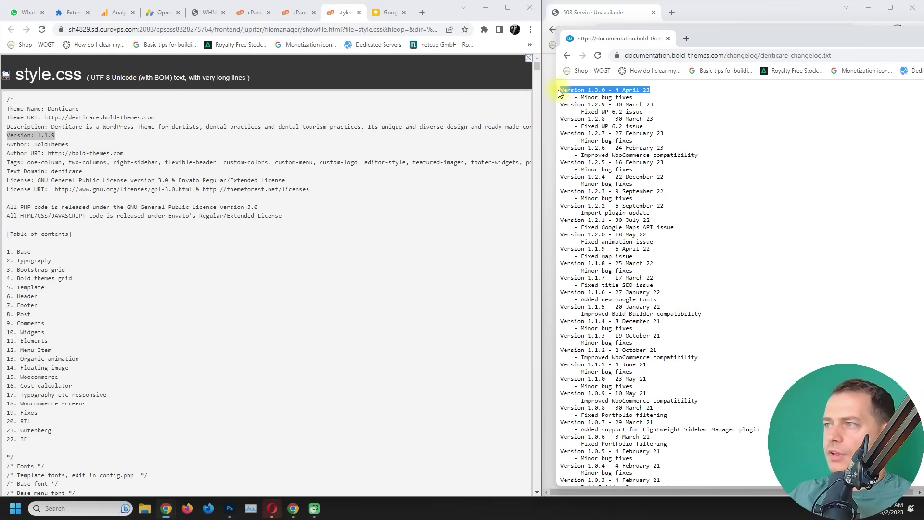
pyautogui.click(278, 440)
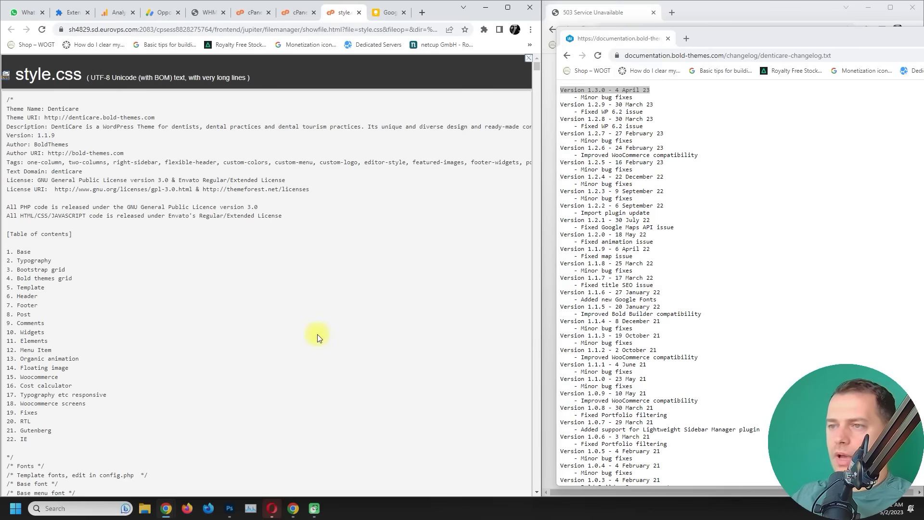
pyautogui.click(295, 15)
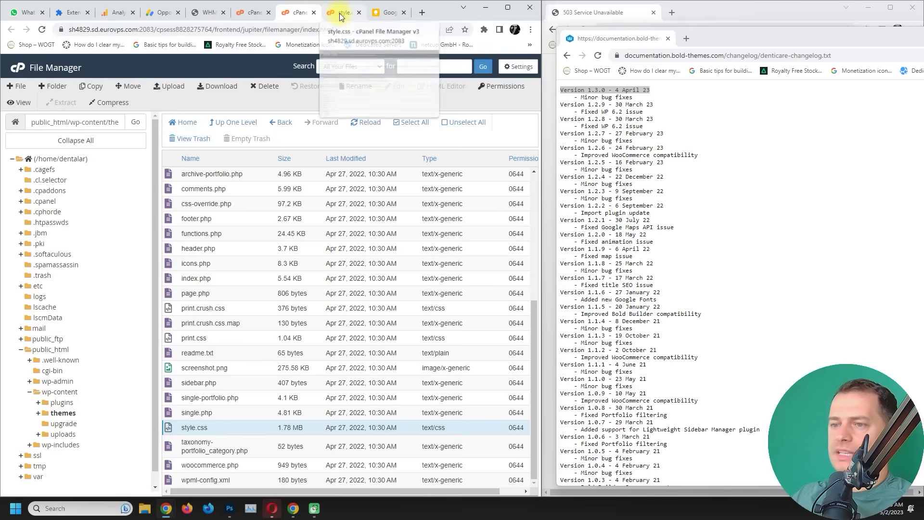
# Step: Upload denticare.zip and denticare-child.zip from Downloads into the themes folder
pyautogui.click(409, 183)
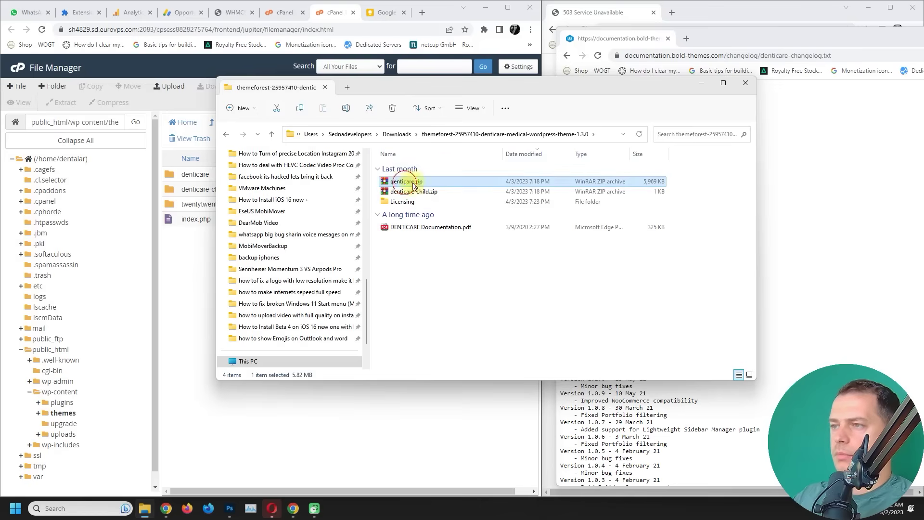
pyautogui.moveTo(434, 86); pyautogui.dragTo(609, 104)
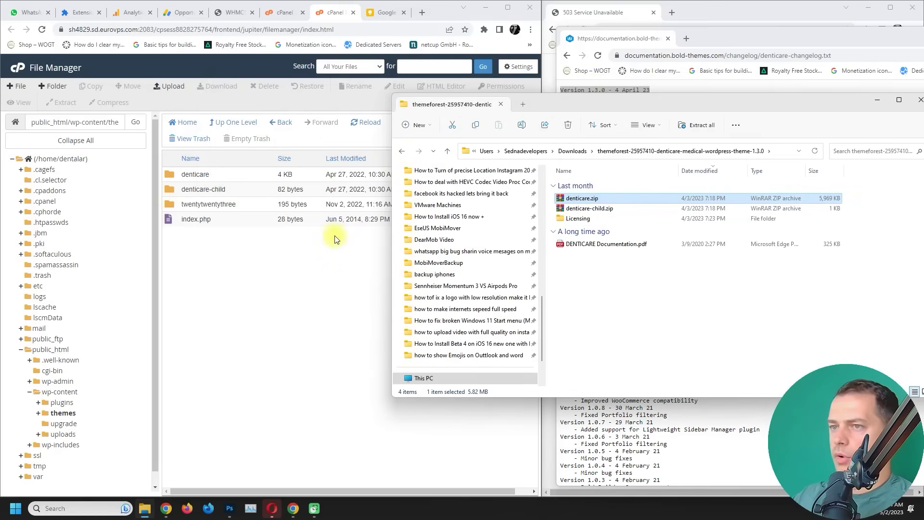
pyautogui.keyDown('ctrl'); pyautogui.click(580, 209); pyautogui.keyUp('ctrl')
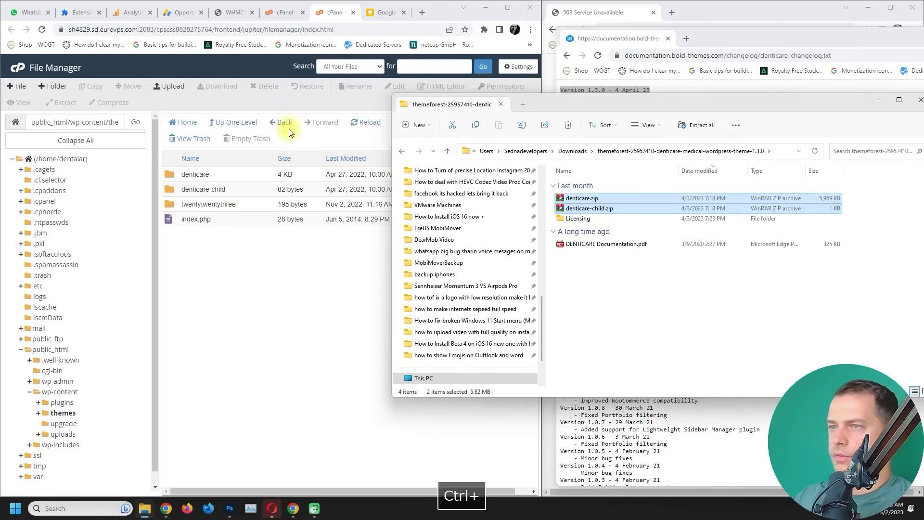
pyautogui.click(174, 93)
pyautogui.moveTo(581, 199); pyautogui.dragTo(261, 239)
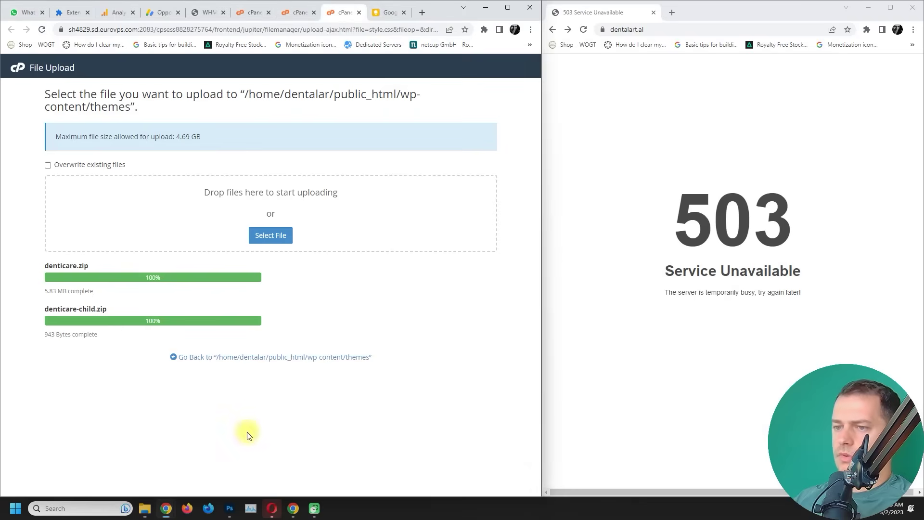
# Step: Extract denticare.zip into the themes folder, replacing the parent theme files
pyautogui.click(217, 358)
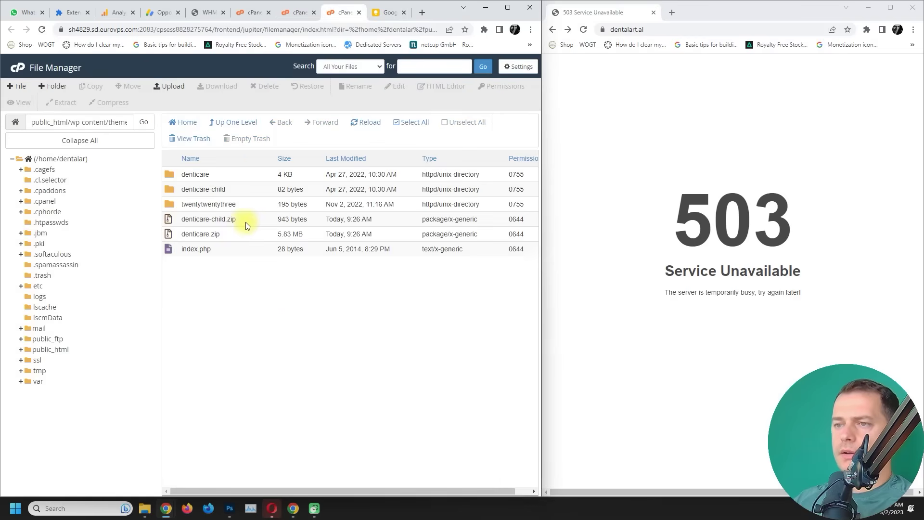
pyautogui.rightClick(187, 235)
pyautogui.click(226, 341)
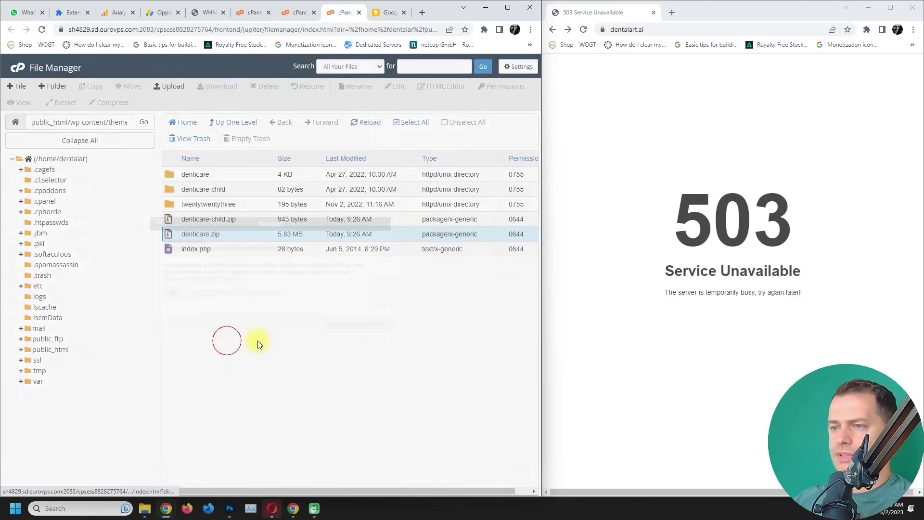
pyautogui.click(343, 329)
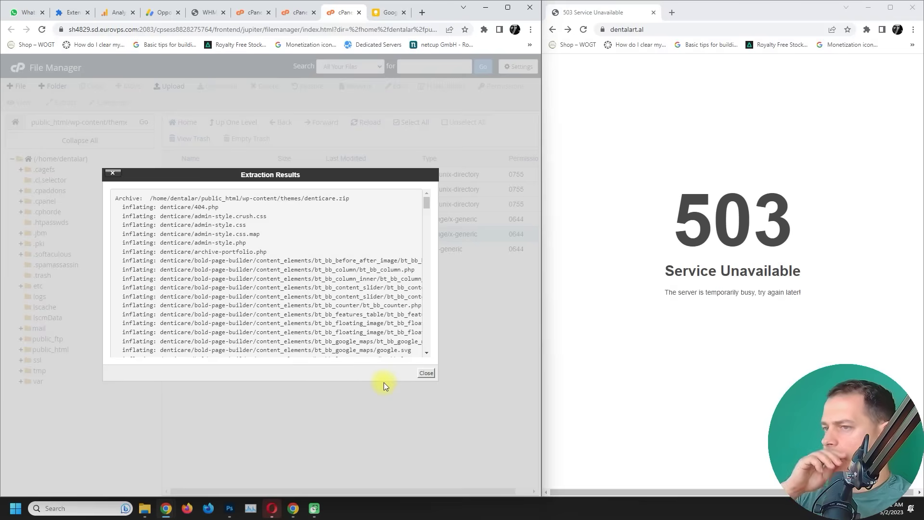
pyautogui.click(424, 373)
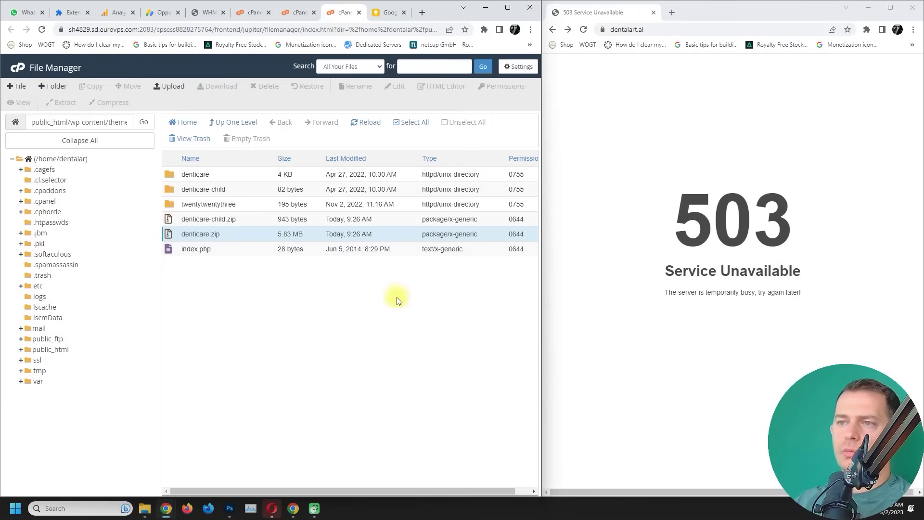
# Step: Extract denticare-child.zip into the themes folder and refresh the listing
pyautogui.click(201, 219)
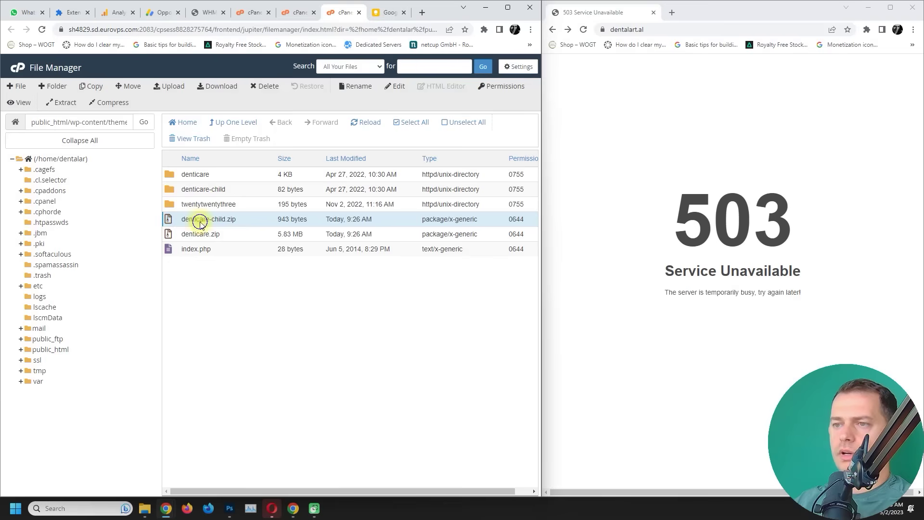
pyautogui.rightClick(198, 221)
pyautogui.click(247, 346)
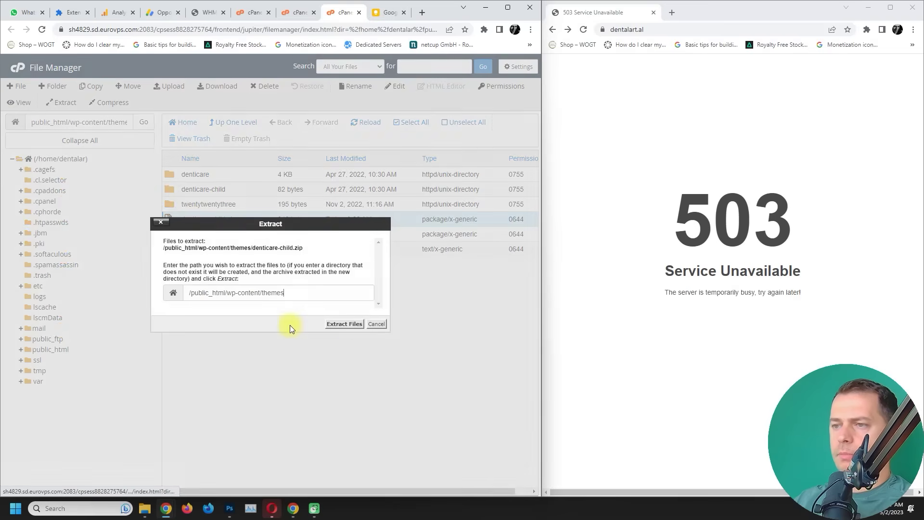
pyautogui.click(339, 324)
pyautogui.click(428, 374)
pyautogui.click(363, 126)
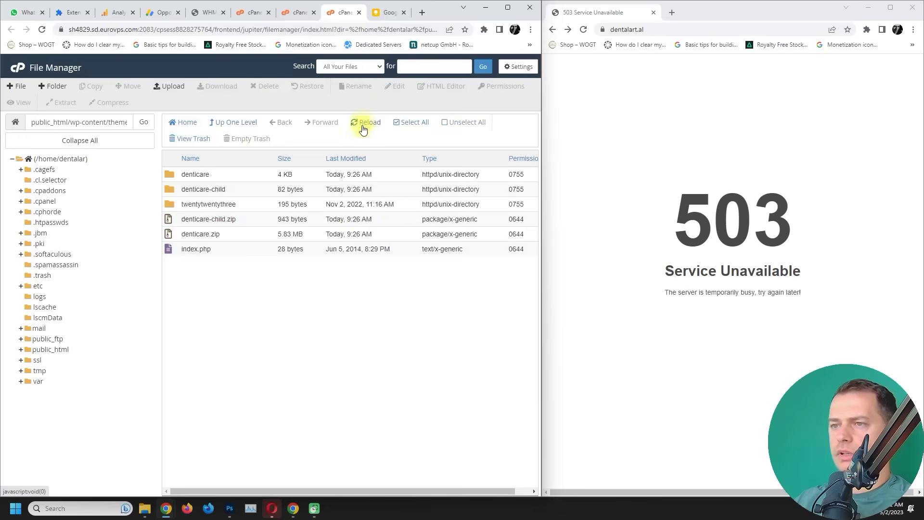
# Step: Reload dentalart.al to confirm the site is back online
pyautogui.click(584, 29)
pyautogui.click(584, 28)
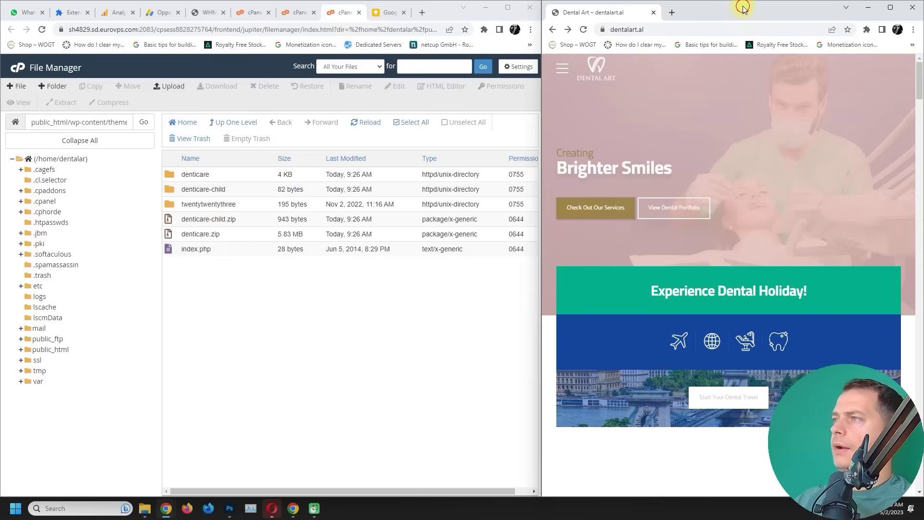
# Step: Enlarge the Dental Art site window to full screen to view the restored homepage
pyautogui.doubleClick(743, 8)
pyautogui.doubleClick(733, 62)
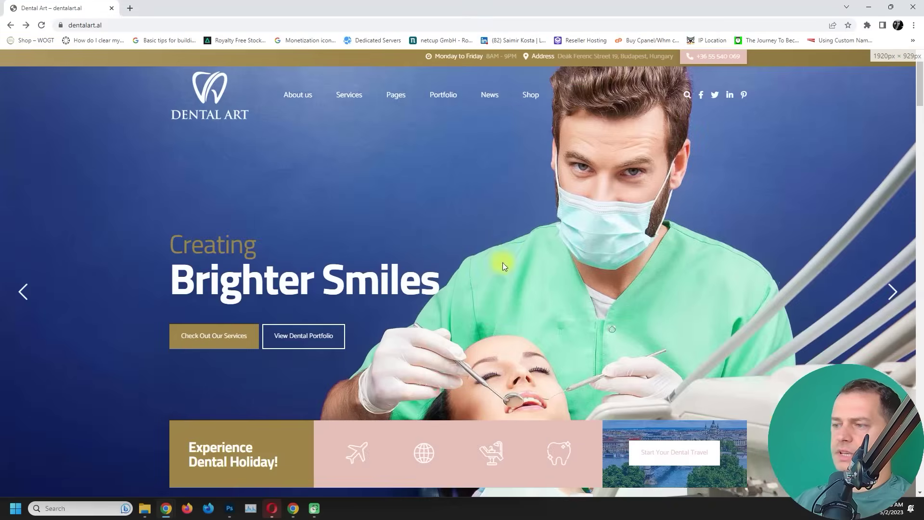
pyautogui.scroll(-5, 503, 264)
pyautogui.scroll(-5, 504, 264)
pyautogui.scroll(6, 503, 264)
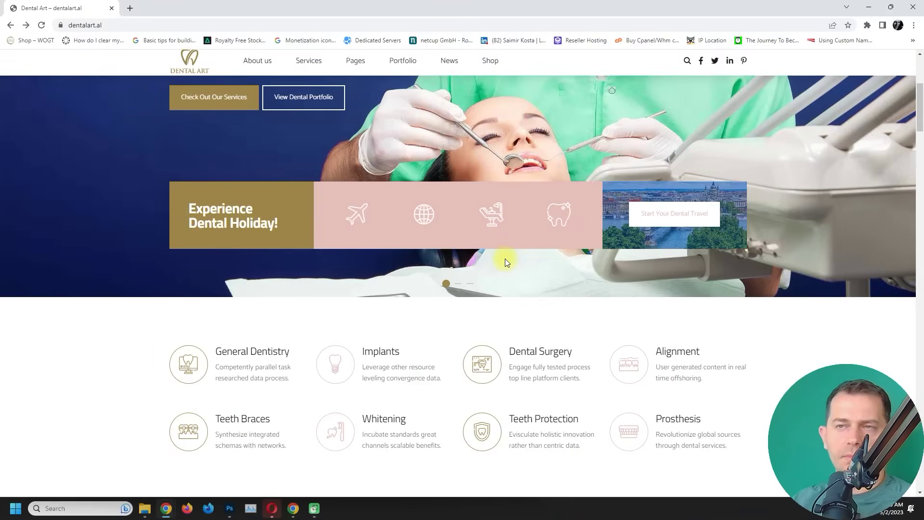
pyautogui.scroll(4, 505, 259)
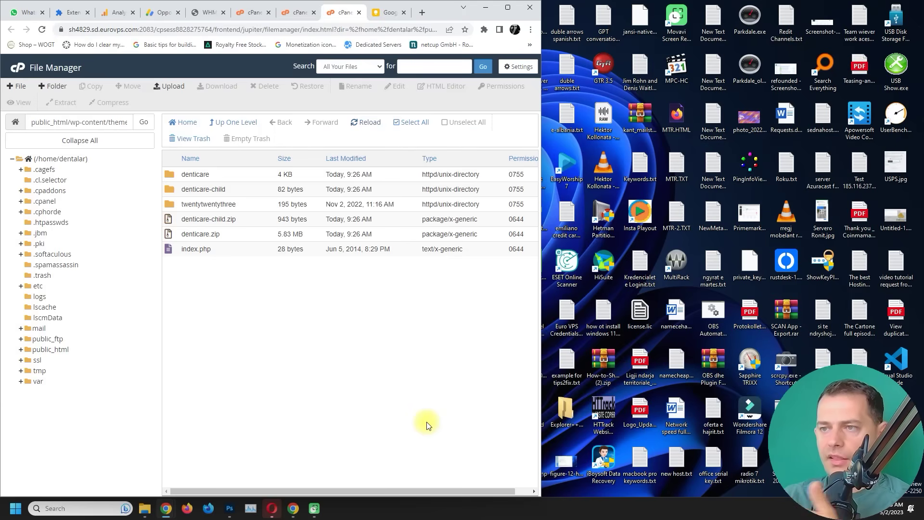
# Step: Maximize the File Manager window showing the refreshed Denticare theme folders
pyautogui.press('super+Up')
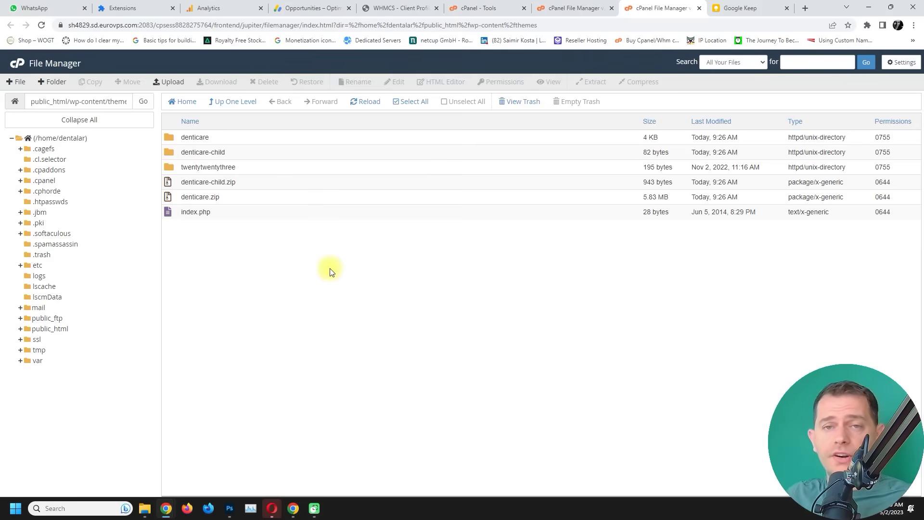